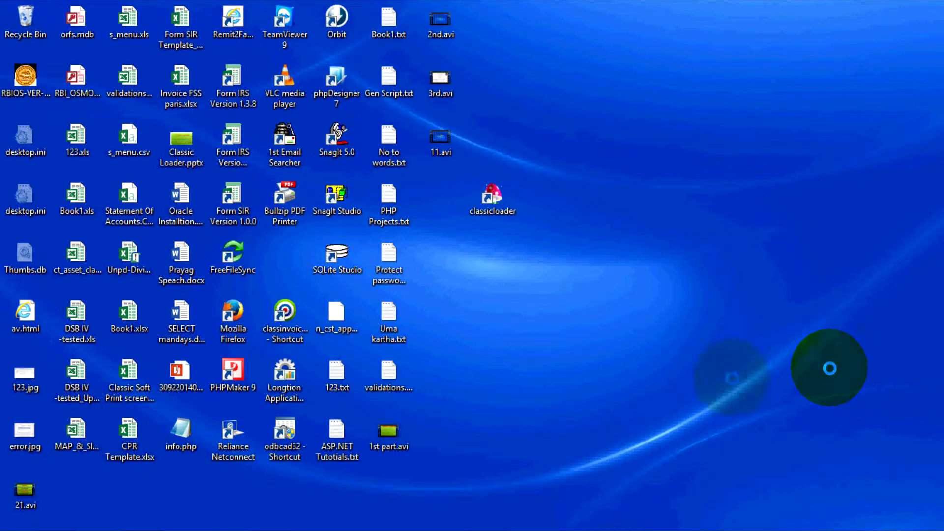
Browse to C:\RBIXBRLForms\Form IRS\1.4.11 in File Explorer and select Form IRS Template 4 curr.xlsx
{"action": "mouse_move", "coordinate": [84, 527]}
{"action": "left_click", "coordinate": [56, 517]}
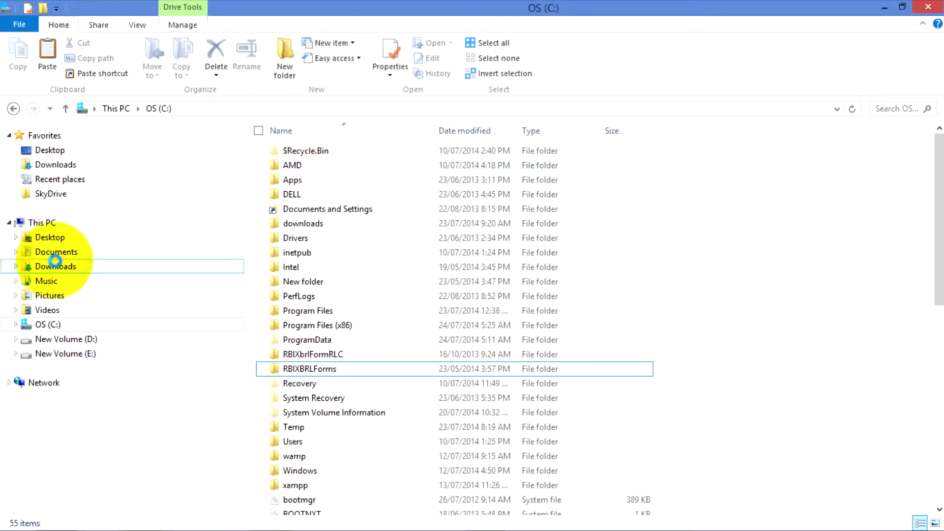
{"action": "left_click", "coordinate": [69, 324]}
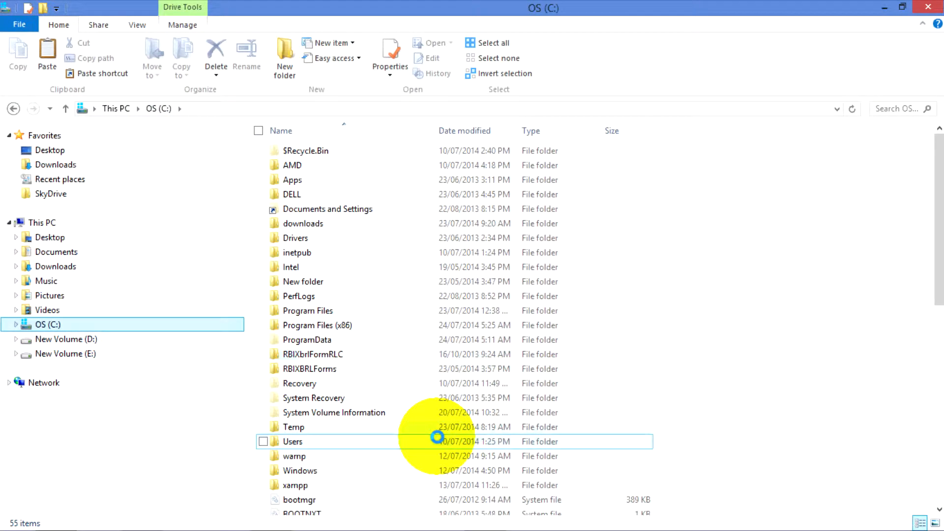
{"action": "double_click", "coordinate": [354, 367]}
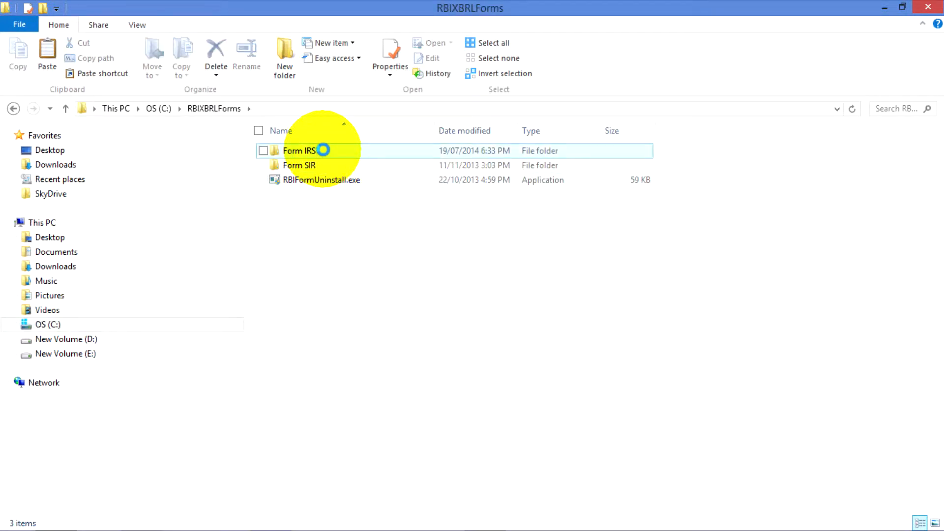
{"action": "left_click", "coordinate": [323, 149]}
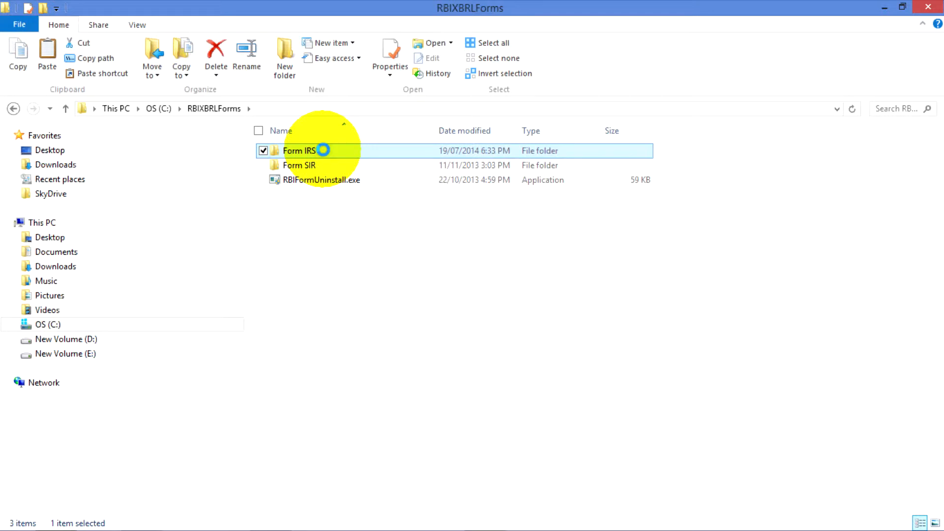
{"action": "double_click", "coordinate": [323, 150]}
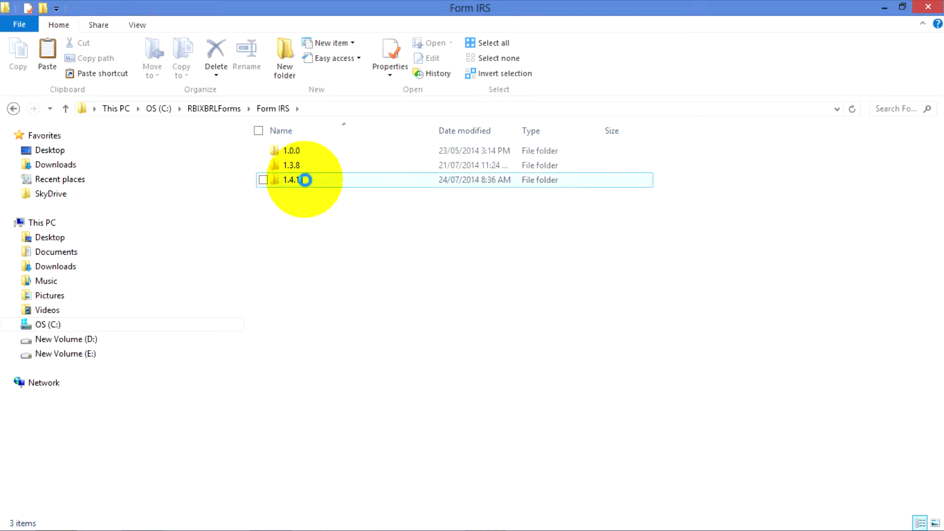
{"action": "mouse_move", "coordinate": [312, 179]}
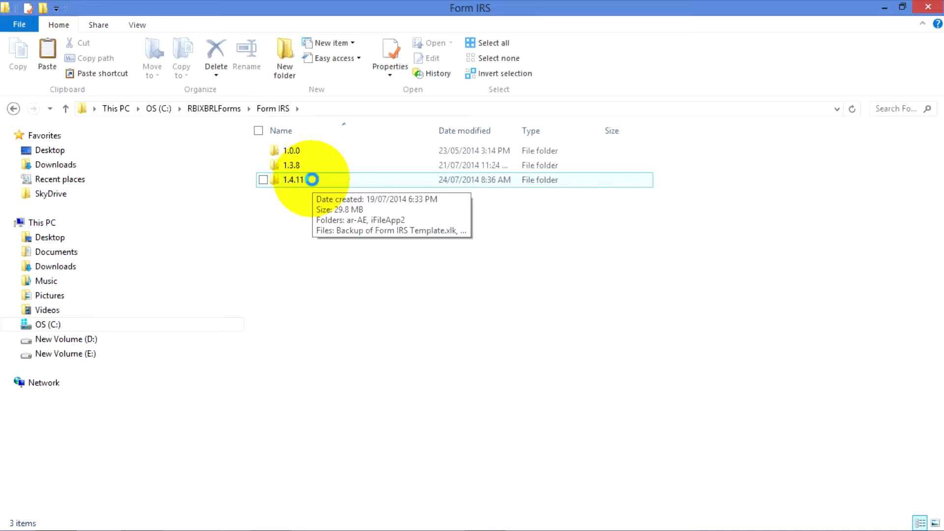
{"action": "double_click", "coordinate": [312, 180]}
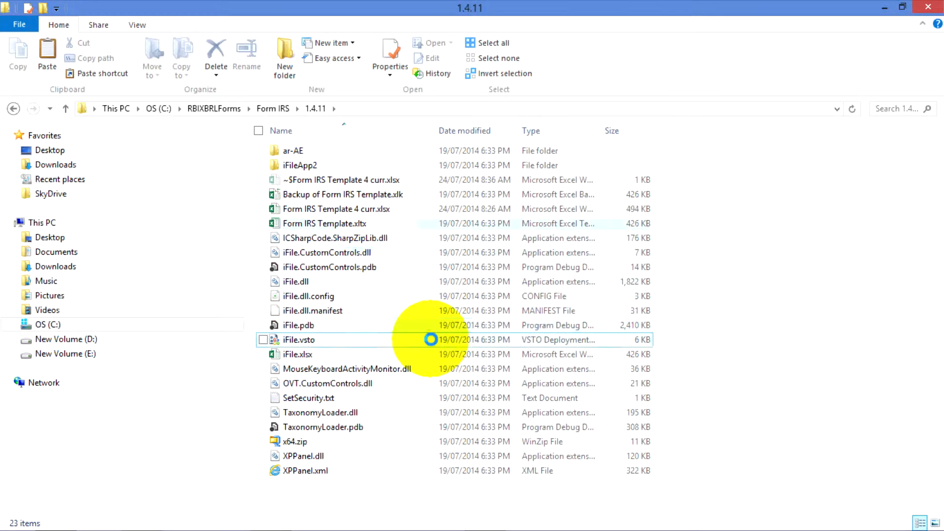
{"action": "left_click", "coordinate": [295, 223]}
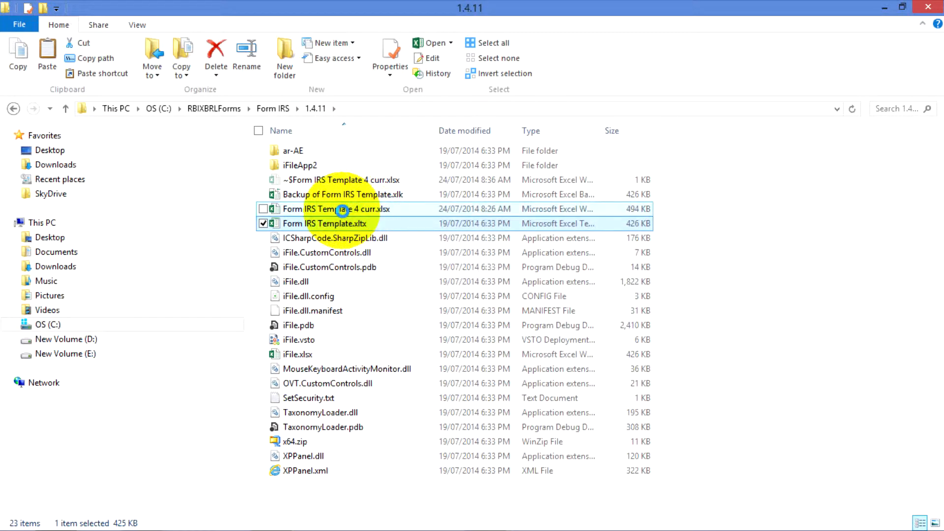
{"action": "left_click", "coordinate": [349, 209]}
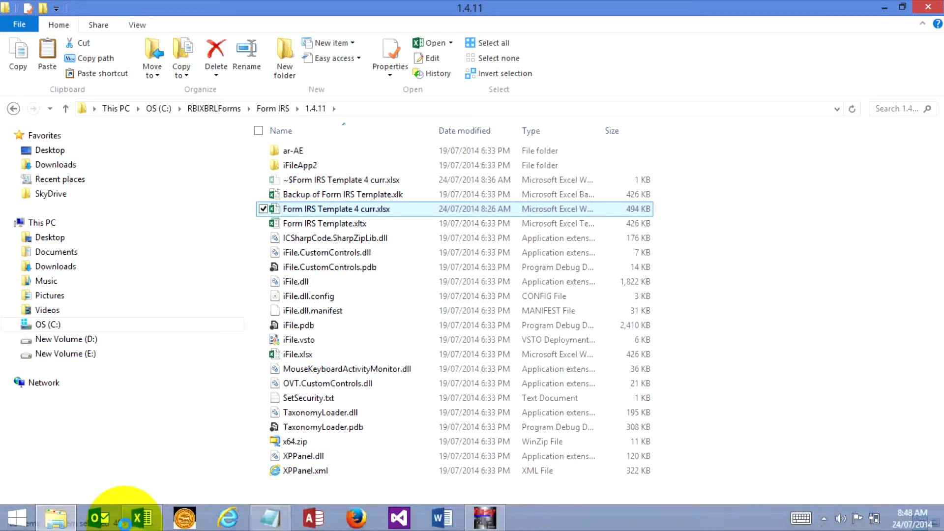
Switch to the Form IRS Template 4 curr.xlsx workbook in Excel and review its IRS_TGA sheets for INR, USD, EUR and Residual
{"action": "left_click", "coordinate": [138, 514]}
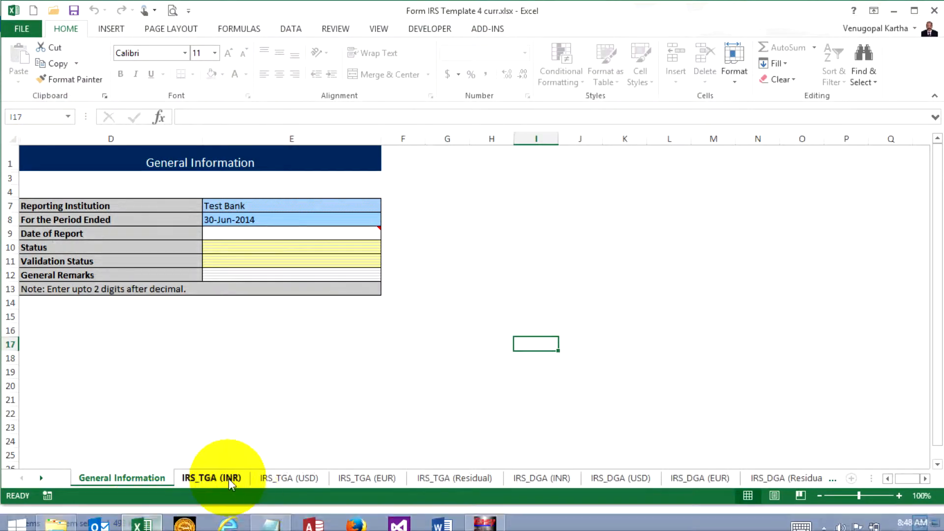
{"action": "left_click", "coordinate": [228, 479]}
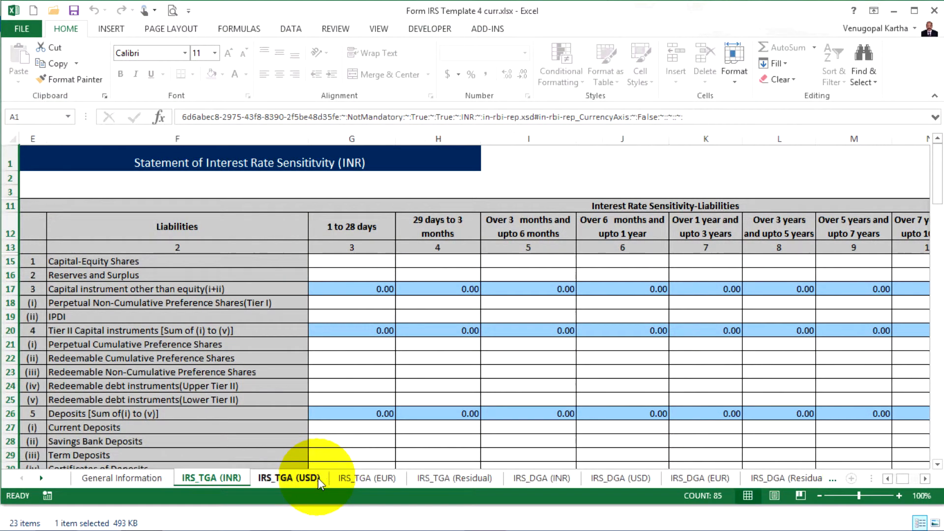
{"action": "left_click", "coordinate": [317, 479]}
{"action": "left_click", "coordinate": [375, 477]}
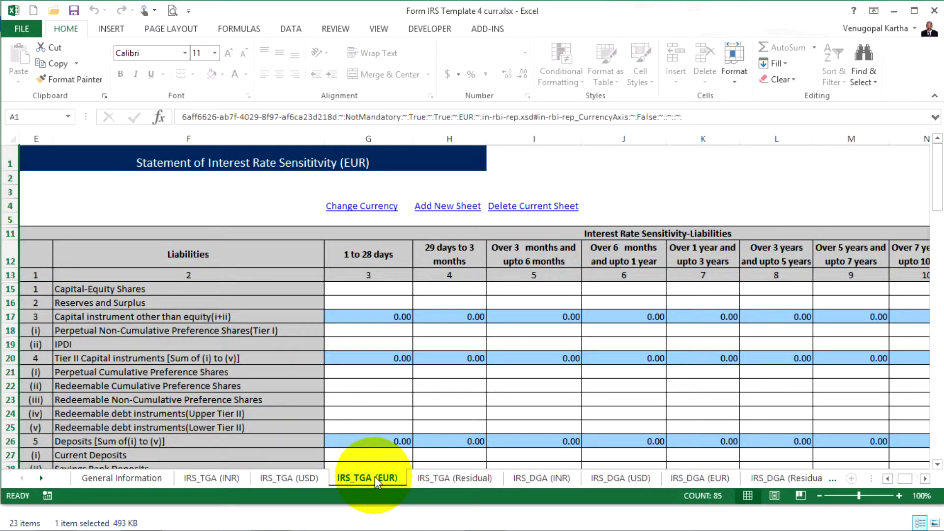
{"action": "left_click", "coordinate": [456, 476]}
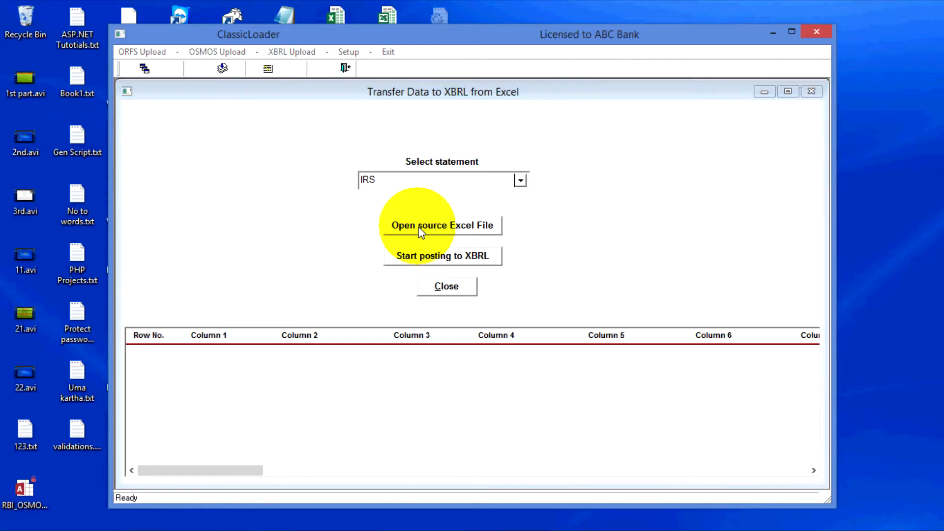
In ClassicLoader, start opening the IRS source Excel file and accept the general information with currency list INR,USD,EUR,RES
{"action": "left_click", "coordinate": [421, 223]}
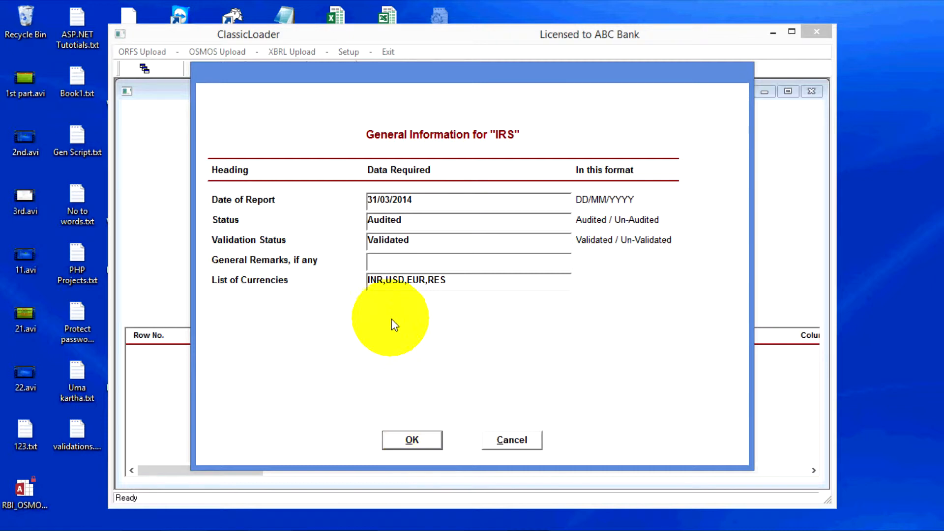
{"action": "left_click_drag", "start_coordinate": [381, 283], "coordinate": [453, 282]}
{"action": "left_click", "coordinate": [453, 282]}
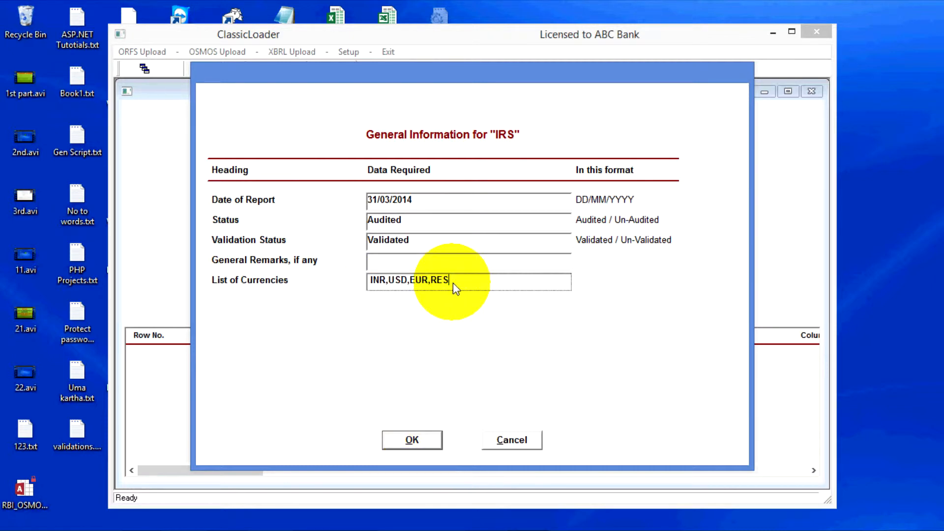
{"action": "left_click", "coordinate": [378, 285]}
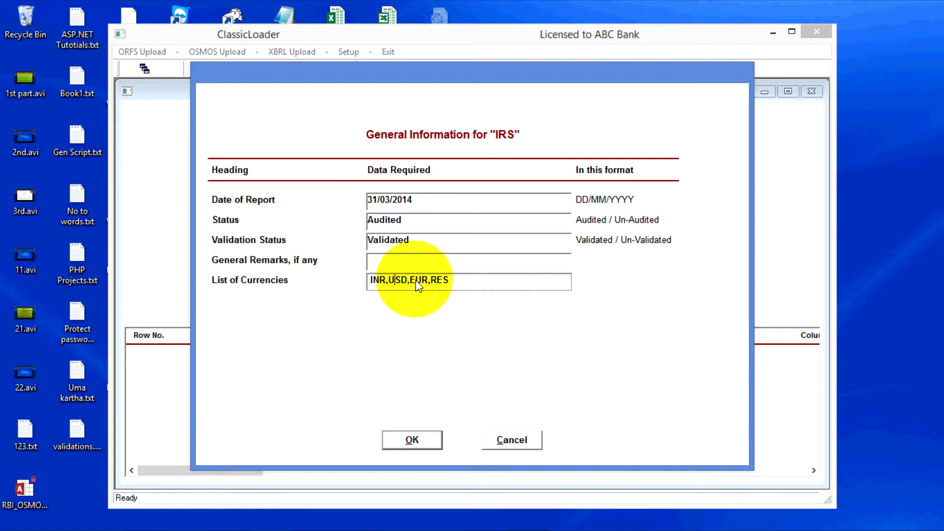
{"action": "left_click", "coordinate": [437, 281]}
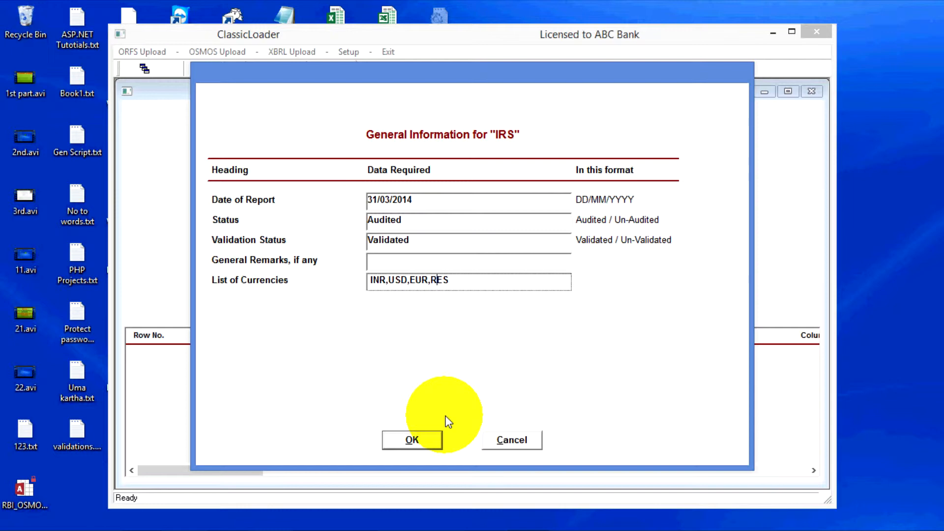
{"action": "left_click", "coordinate": [418, 438]}
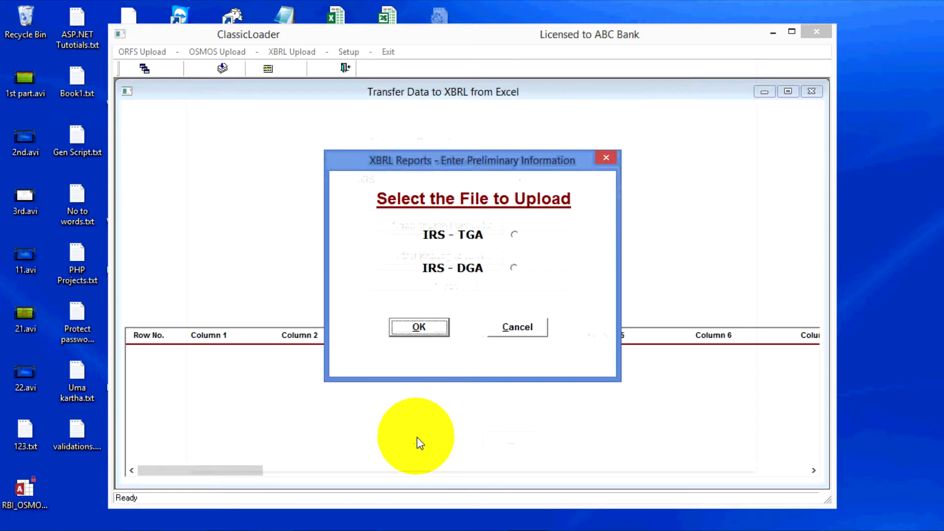
Choose IRS - TGA as the file to upload and accept the 1.8660 format for its percentage columns
{"action": "left_click", "coordinate": [515, 235]}
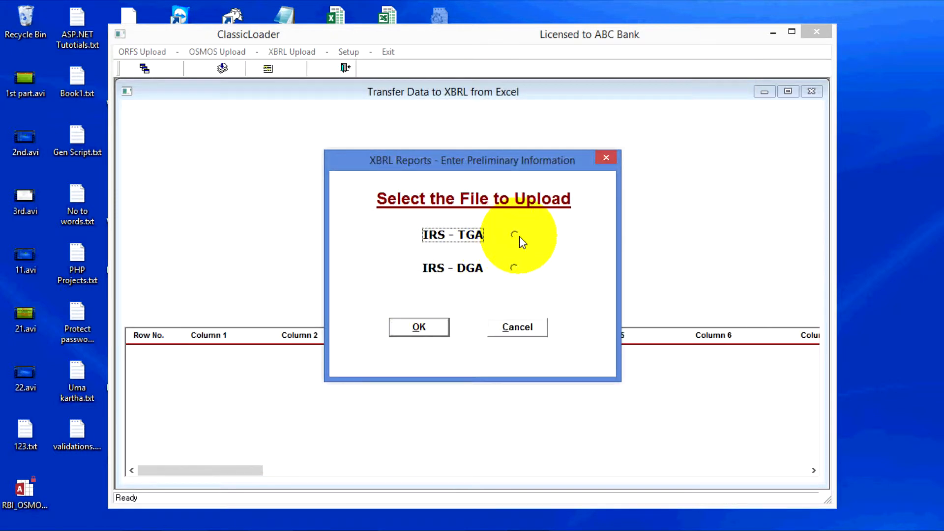
{"action": "left_click", "coordinate": [423, 327]}
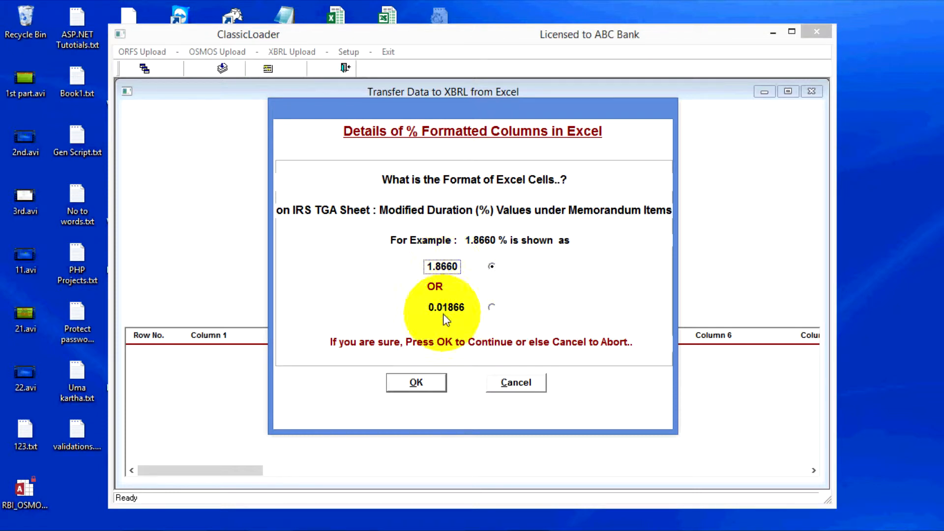
{"action": "left_click", "coordinate": [416, 382]}
Browse for the source file on drive D: in F\New XBRL returns\ClassicTemplates\Revised IRS_TGA\Testing
{"action": "left_click", "coordinate": [241, 90]}
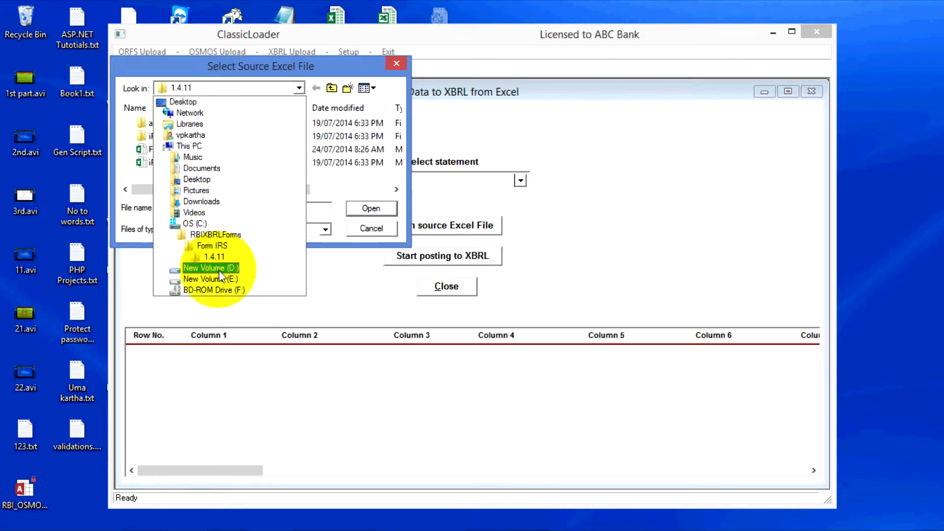
{"action": "left_click", "coordinate": [211, 268]}
{"action": "double_click", "coordinate": [173, 164]}
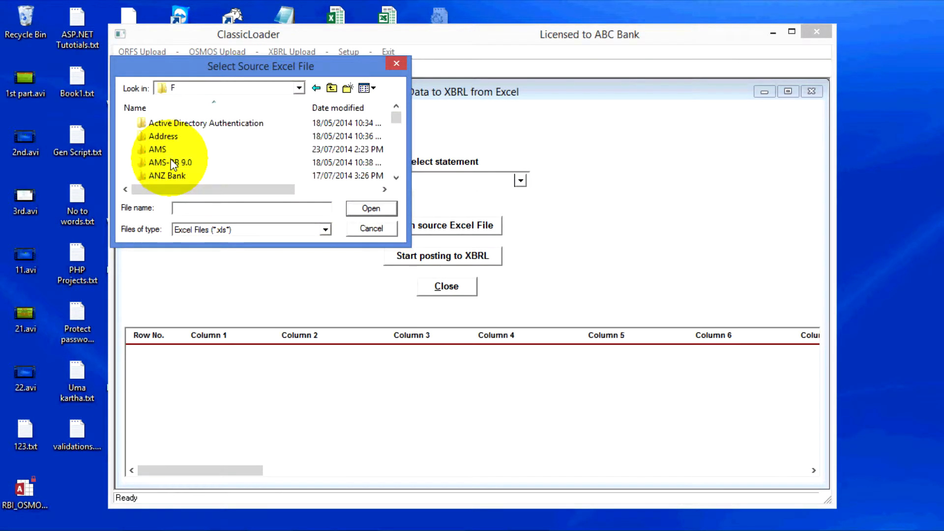
{"action": "left_click", "coordinate": [169, 162]}
{"action": "key", "text": "n"}
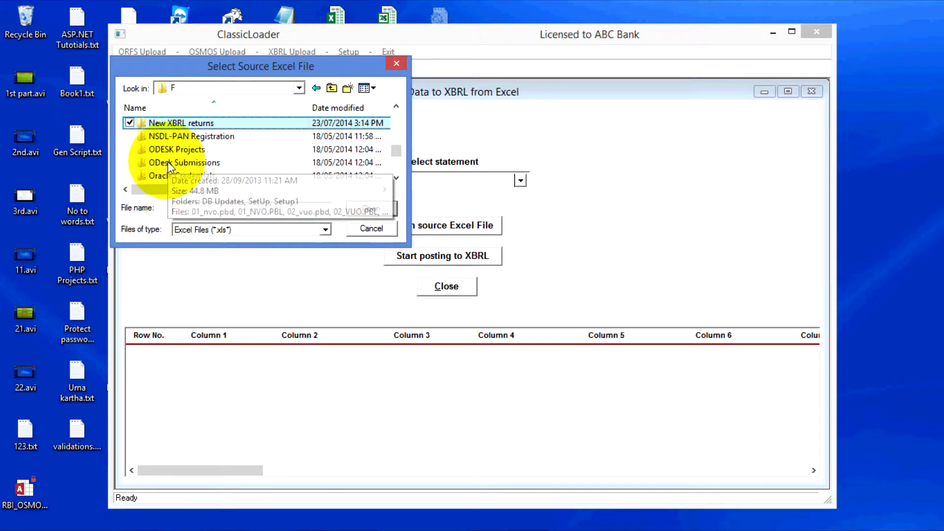
{"action": "double_click", "coordinate": [181, 123]}
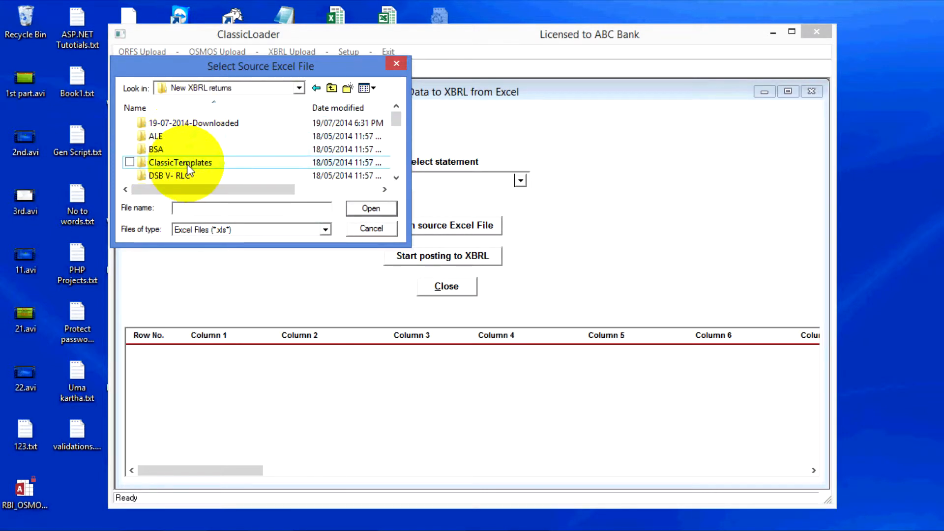
{"action": "double_click", "coordinate": [186, 163]}
{"action": "key", "text": "n"}
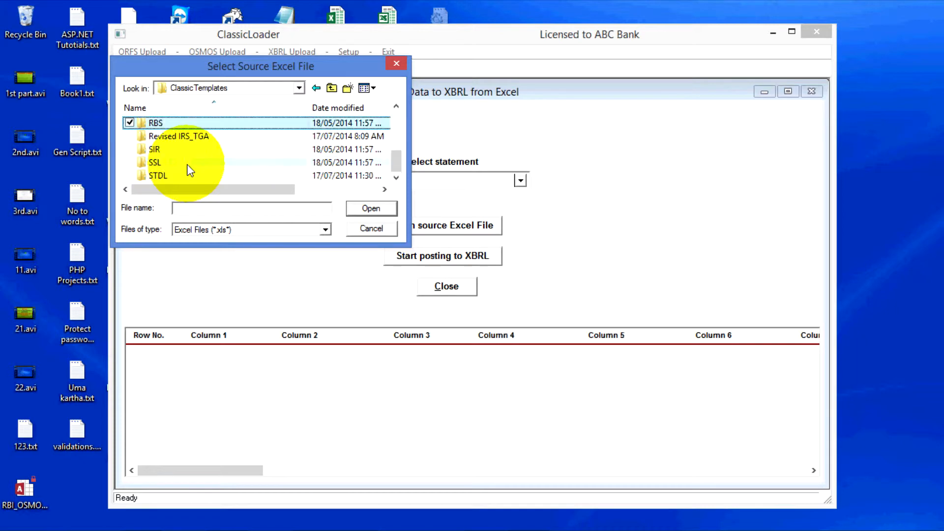
{"action": "double_click", "coordinate": [186, 137]}
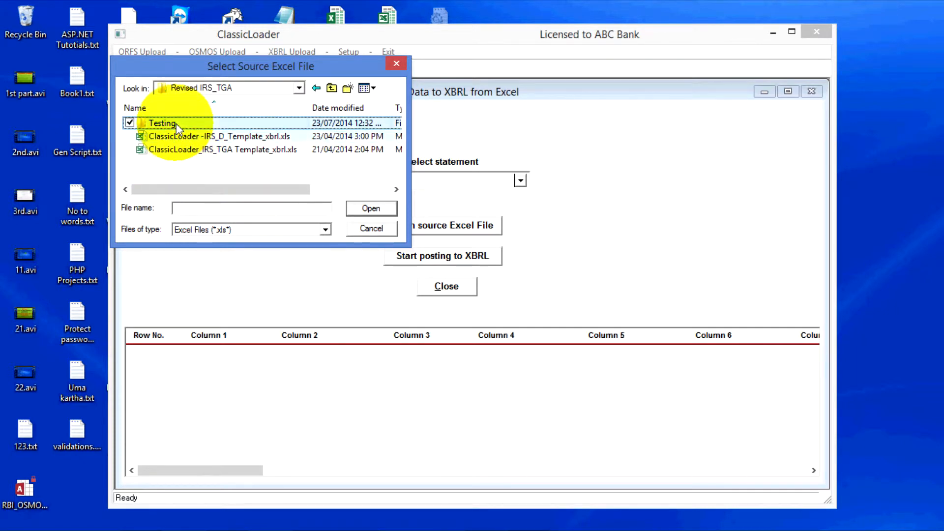
{"action": "double_click", "coordinate": [161, 123]}
Load 4_Test-IRS_TGA Template_xbrl.xls as the source file and confirm the file selection
{"action": "left_click", "coordinate": [197, 175]}
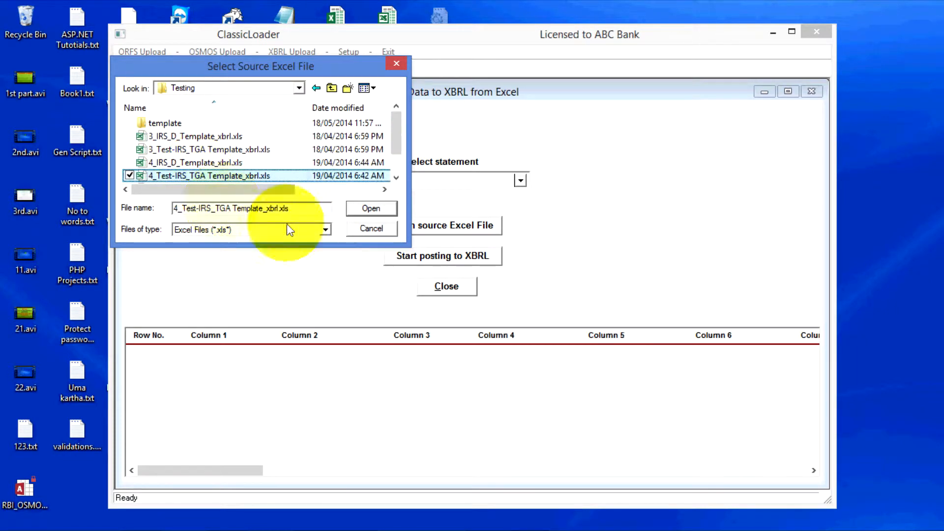
{"action": "left_click", "coordinate": [388, 215]}
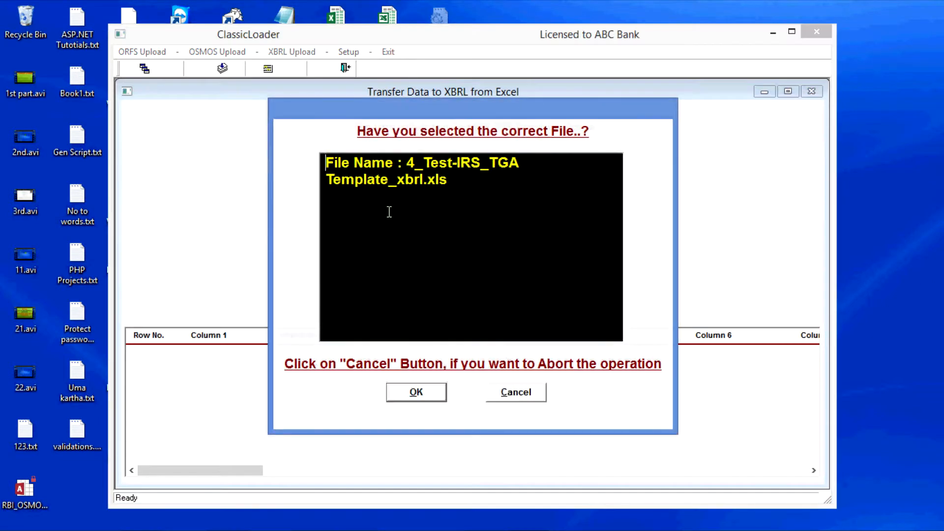
{"action": "left_click", "coordinate": [416, 393]}
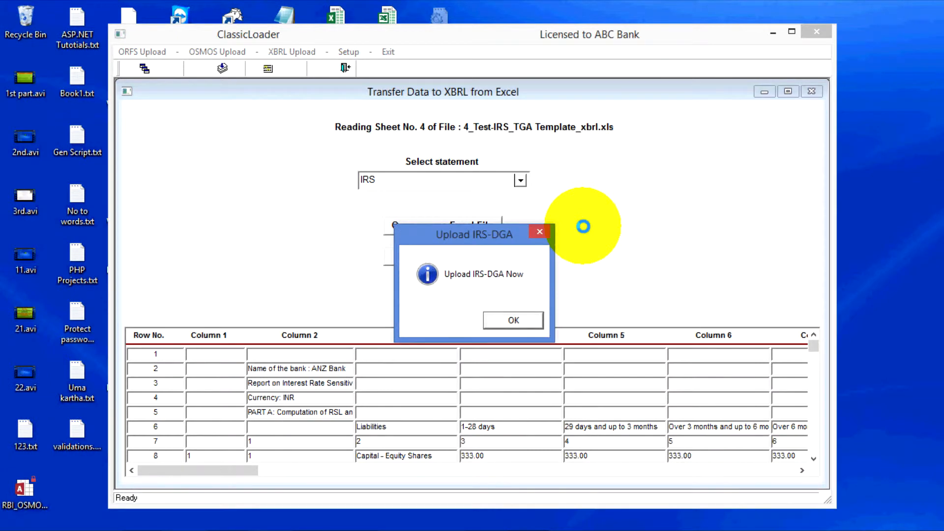
Proceed to the IRS - DGA upload and accept the 1.8660 format for the Coupon & Yields percentage cells
{"action": "left_click", "coordinate": [515, 322]}
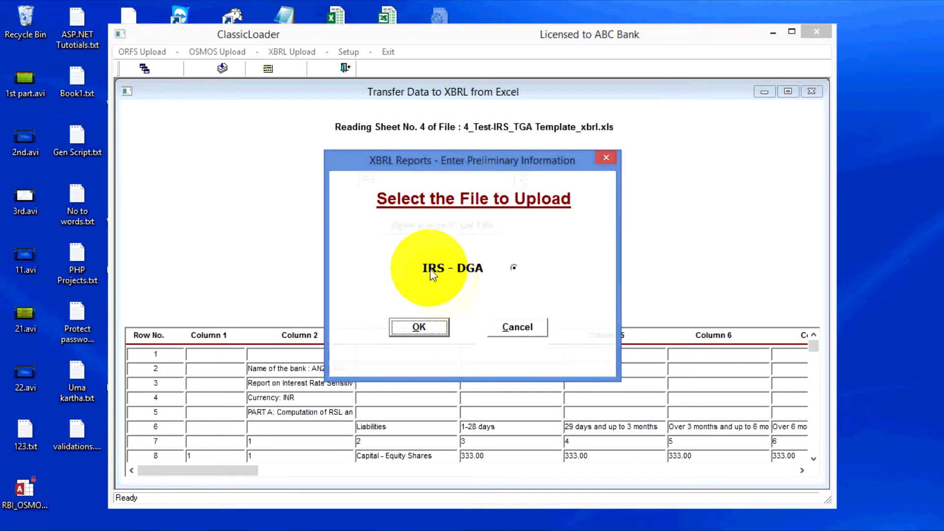
{"action": "left_click", "coordinate": [421, 326]}
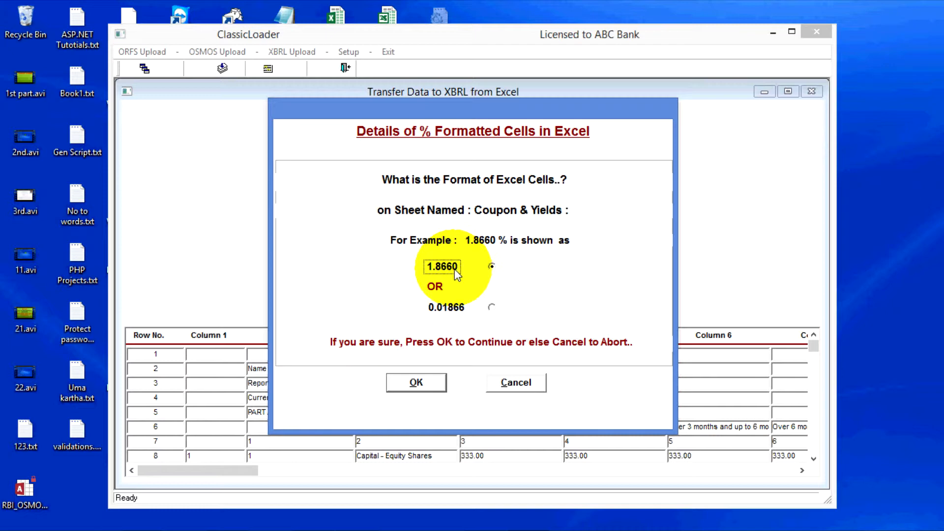
{"action": "left_click", "coordinate": [432, 385]}
Load 4_IRS_D_Template_xbrl.xls as the IRS - DGA source file and confirm the file selection
{"action": "left_click", "coordinate": [248, 162]}
{"action": "left_click", "coordinate": [391, 209]}
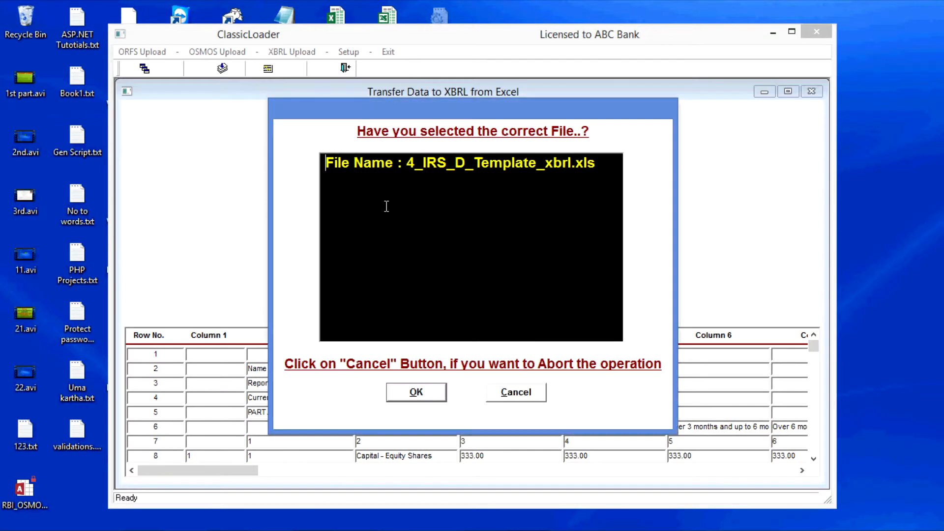
{"action": "left_click", "coordinate": [416, 392]}
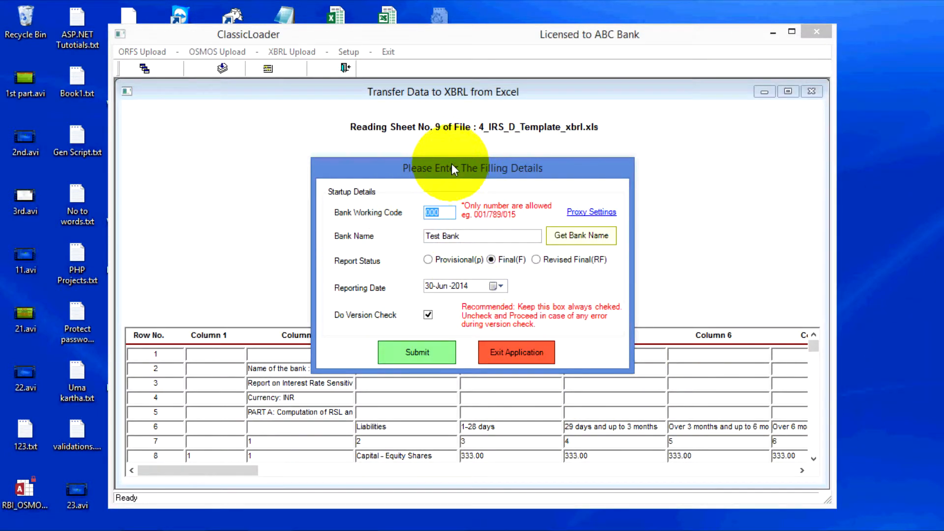
Submit the filing details for Test Bank with Final report status, reporting date 30-Jun-2014 and version check enabled
{"action": "left_click_drag", "start_coordinate": [451, 167], "coordinate": [450, 144]}
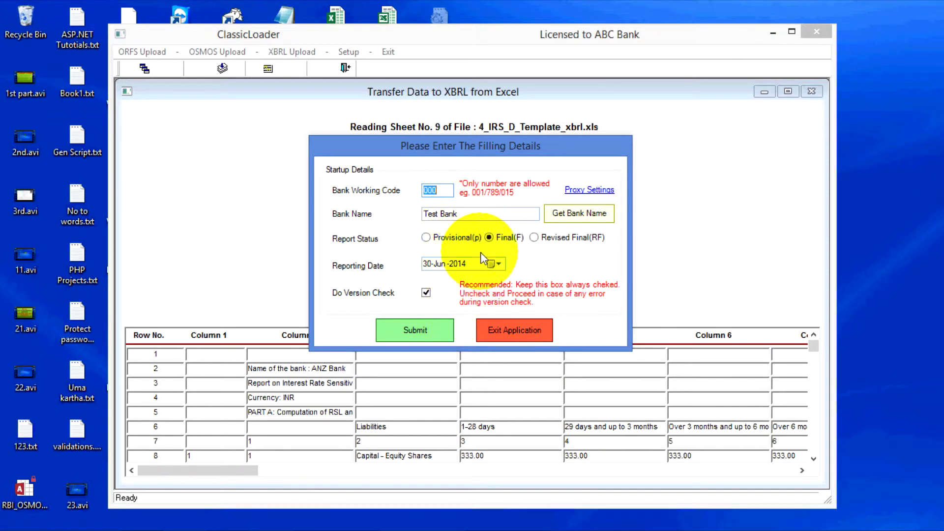
{"action": "left_click", "coordinate": [428, 335]}
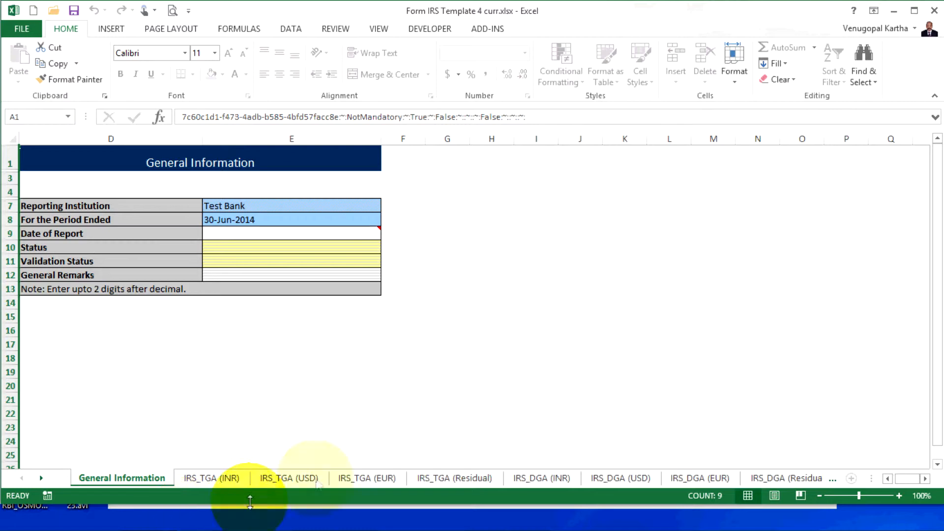
Switch to ClassicLoader and post the loaded IRS data to the XBRL template, acknowledging the messages before and after the transfer
{"action": "key", "text": "alt+Tab"}
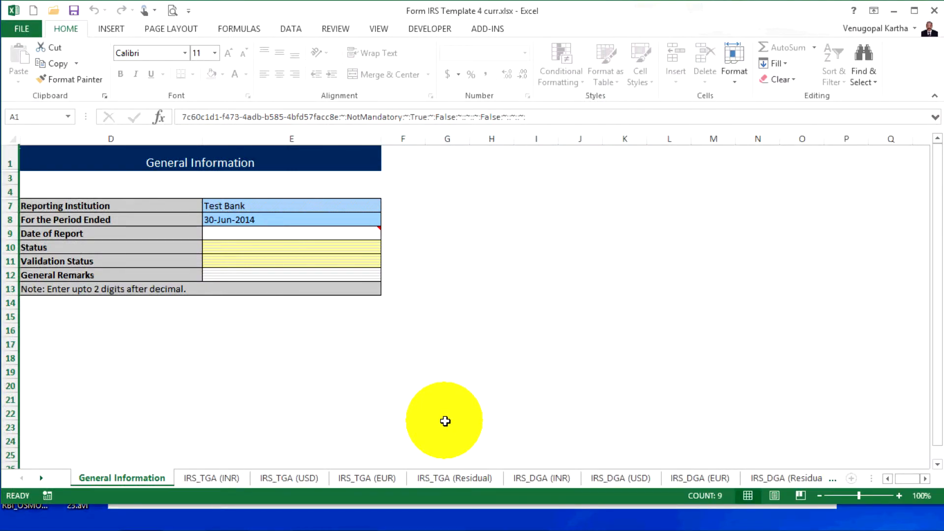
{"action": "key", "text": "alt+Tab"}
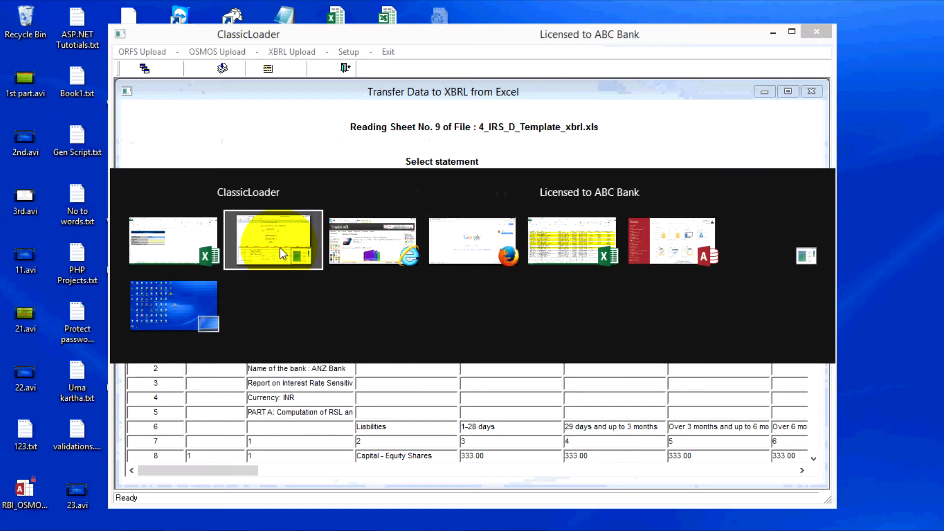
{"action": "left_click", "coordinate": [279, 246]}
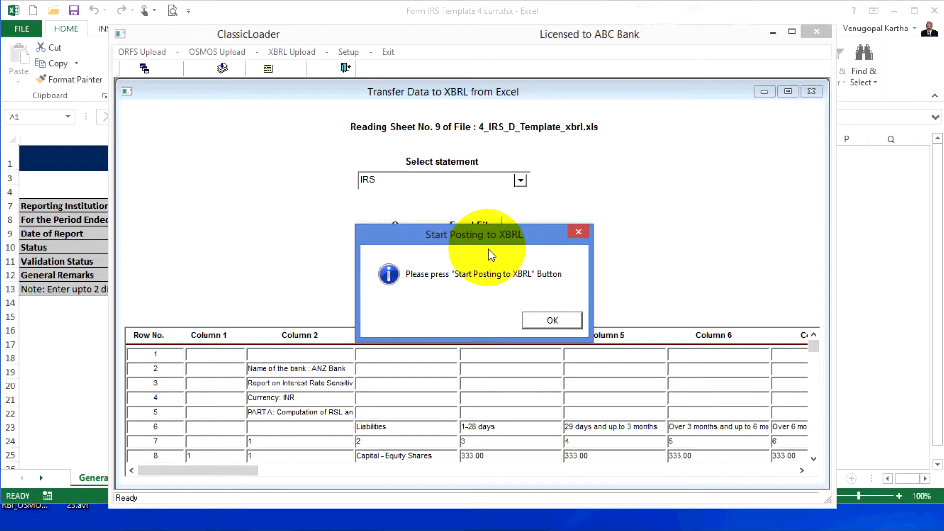
{"action": "left_click", "coordinate": [541, 331]}
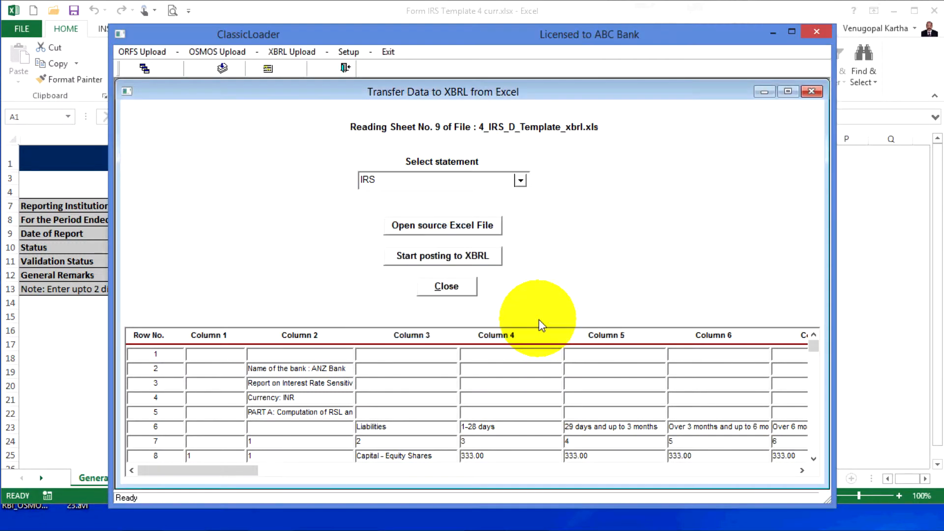
{"action": "left_click", "coordinate": [449, 255]}
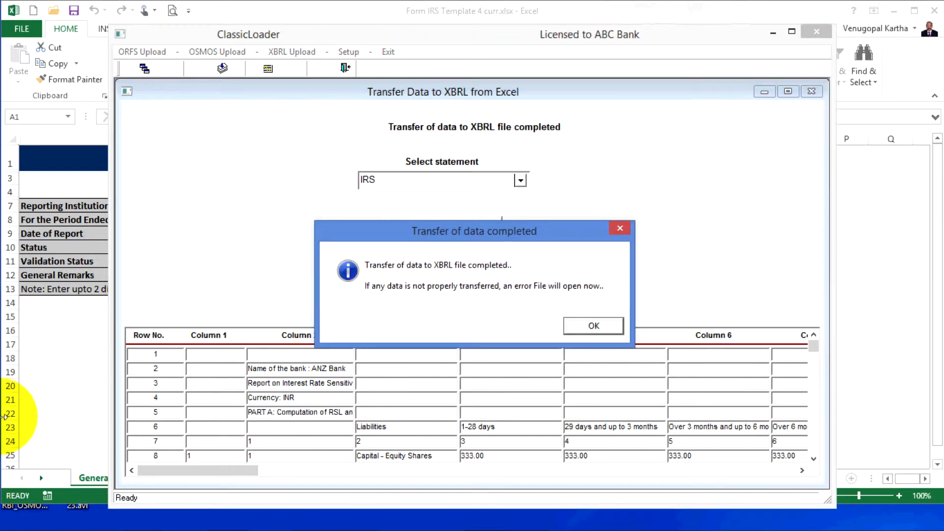
{"action": "left_click", "coordinate": [594, 325]}
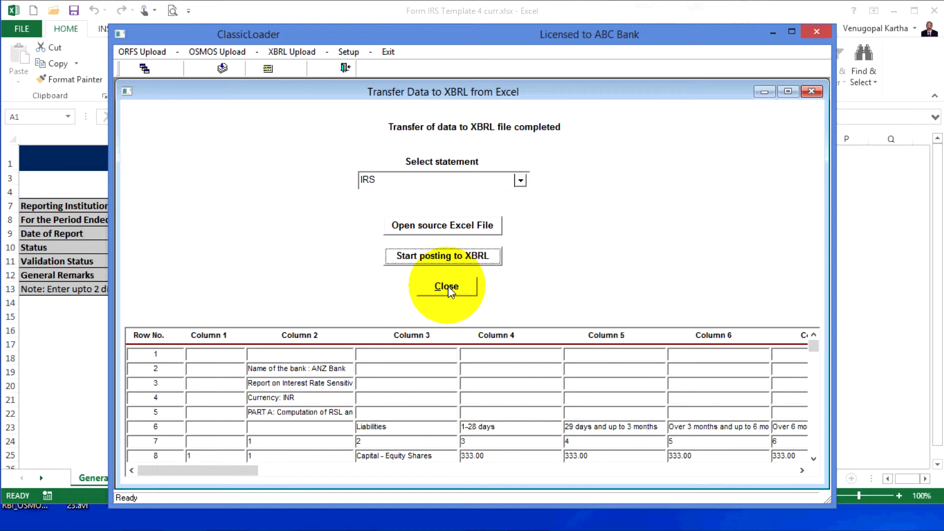
Return to the Form IRS Template 4 curr.xlsx workbook in Excel and examine the transferred data on the General Information, IRS_TGA and IRS_DGA sheets
{"action": "left_click", "coordinate": [773, 32]}
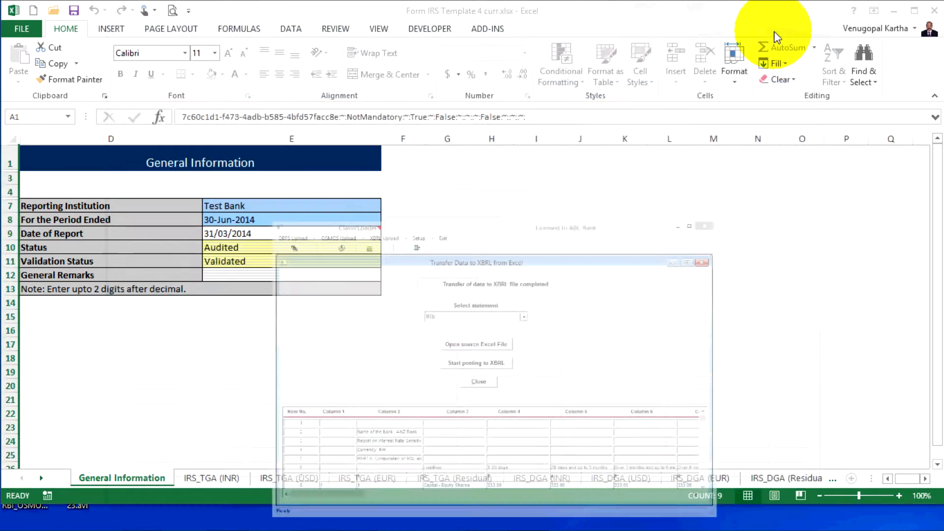
{"action": "left_click", "coordinate": [535, 482]}
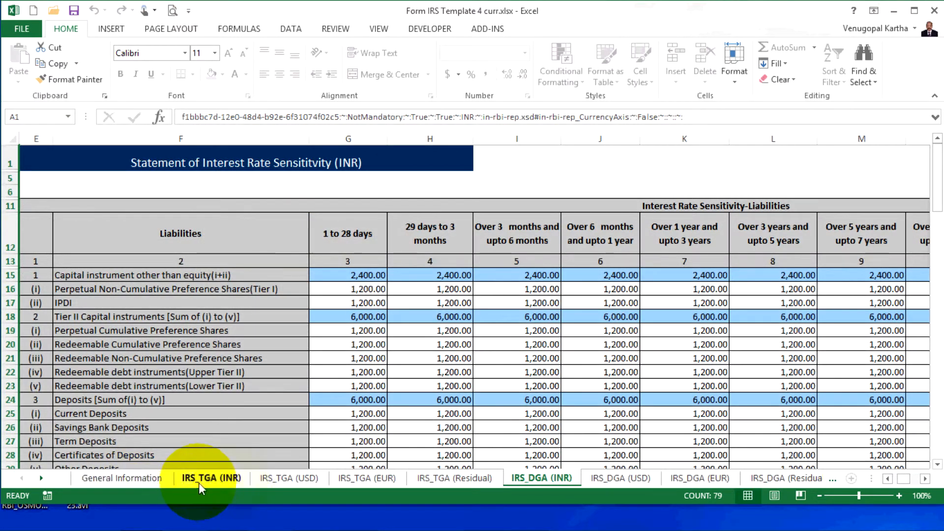
{"action": "left_click", "coordinate": [134, 482]}
{"action": "left_click", "coordinate": [203, 483]}
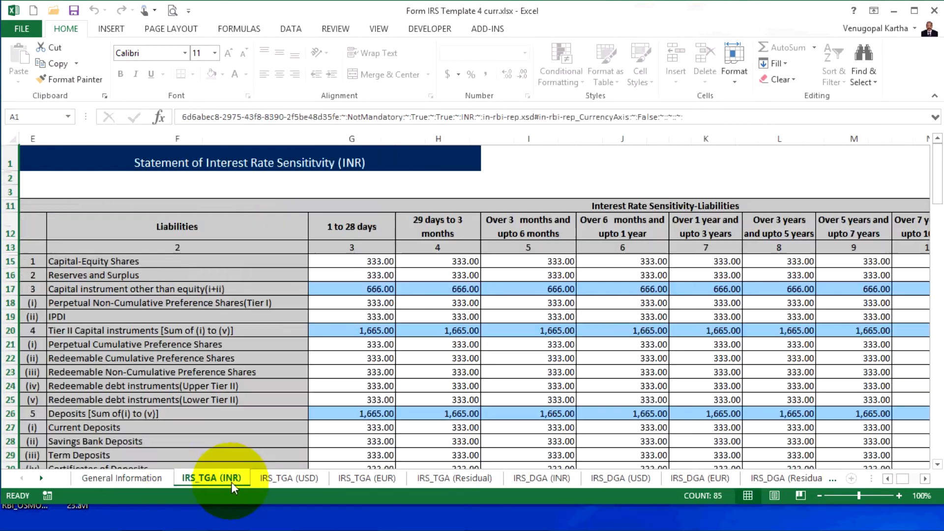
{"action": "left_click", "coordinate": [295, 479]}
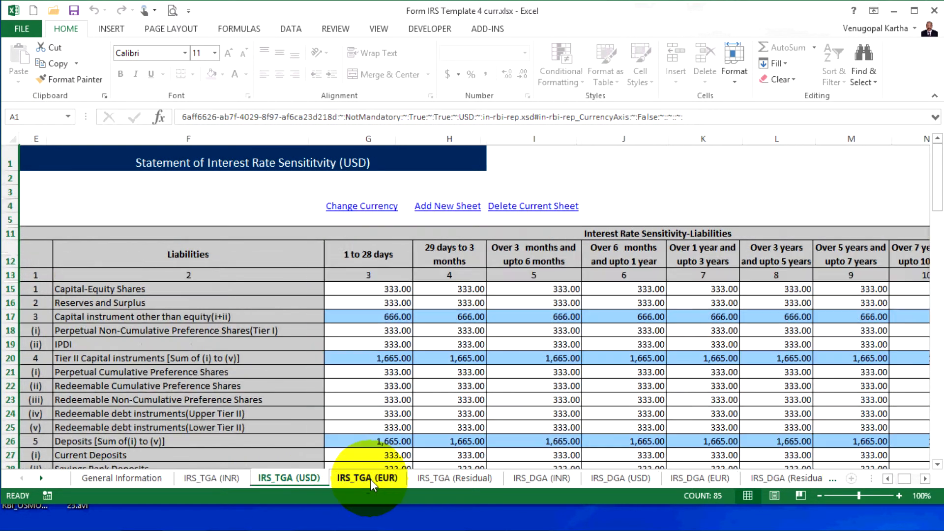
{"action": "left_click", "coordinate": [439, 480]}
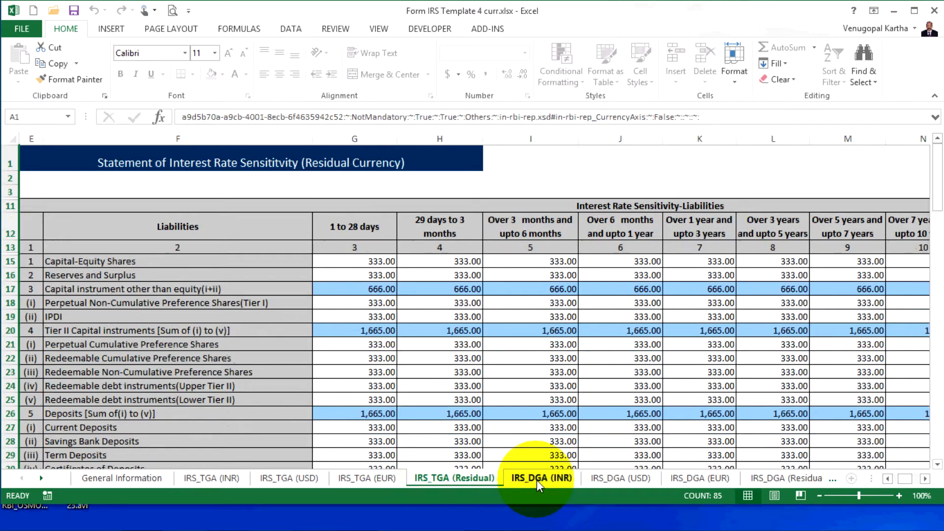
{"action": "left_click", "coordinate": [536, 480]}
{"action": "left_click", "coordinate": [624, 482]}
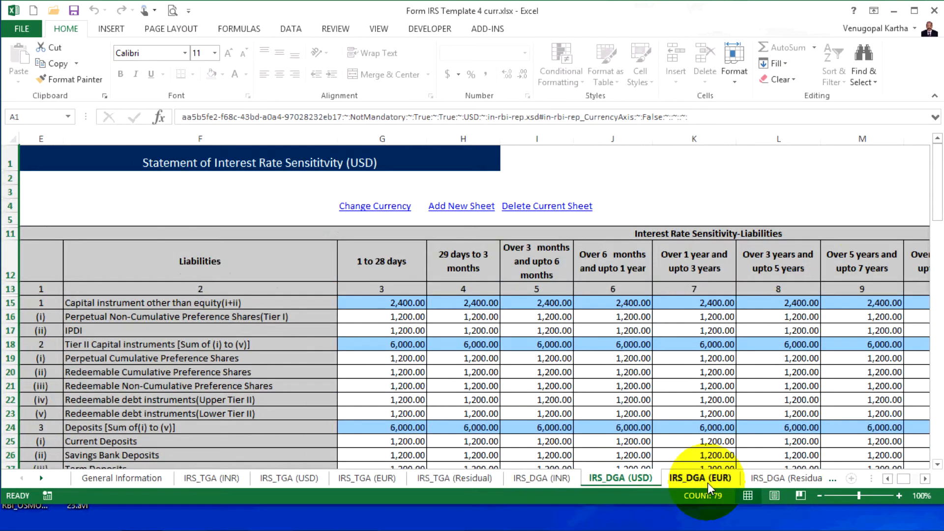
{"action": "left_click", "coordinate": [707, 483]}
{"action": "left_click", "coordinate": [789, 480]}
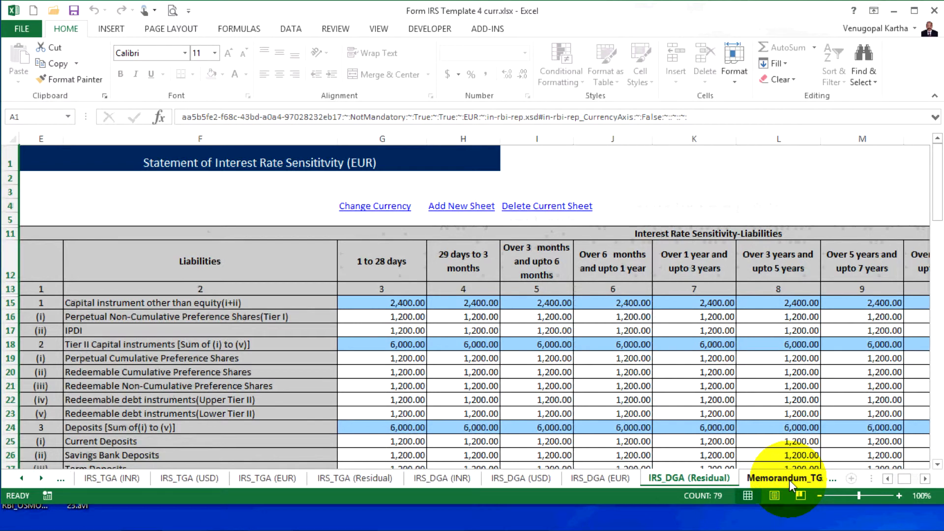
Examine the transferred data on the Memorandum_TGA sheets and the Agg_All_Cur_TGA and Agg_All_Cur_DGA sheets
{"action": "left_click", "coordinate": [789, 480]}
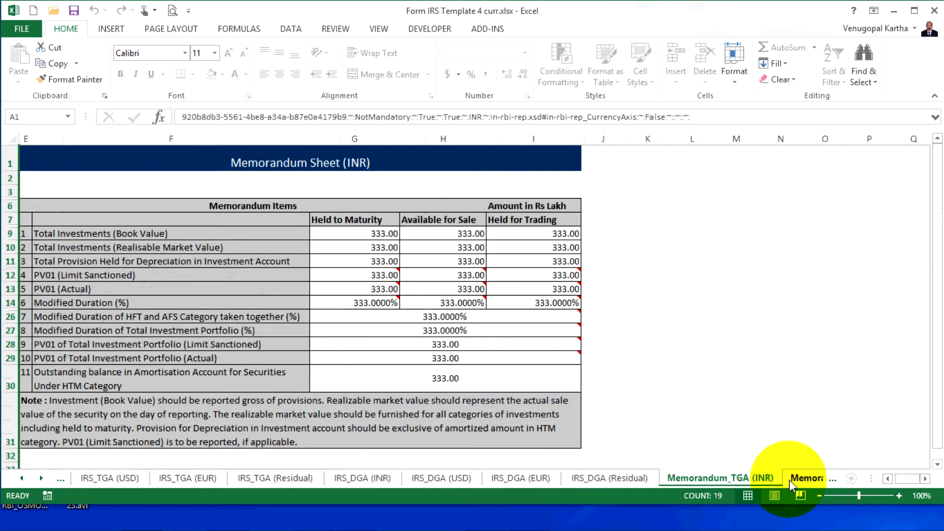
{"action": "left_click", "coordinate": [790, 480]}
{"action": "left_click", "coordinate": [789, 480]}
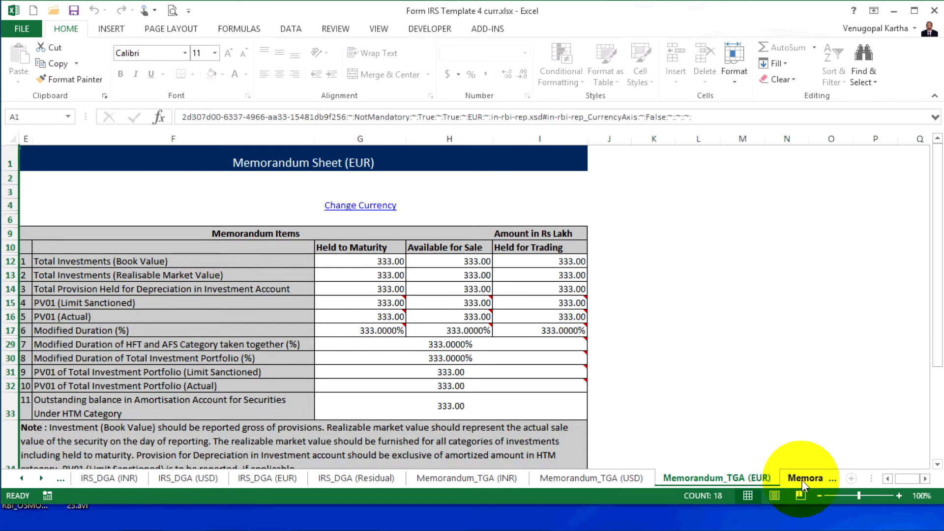
{"action": "left_click", "coordinate": [802, 483]}
{"action": "left_click", "coordinate": [803, 484]}
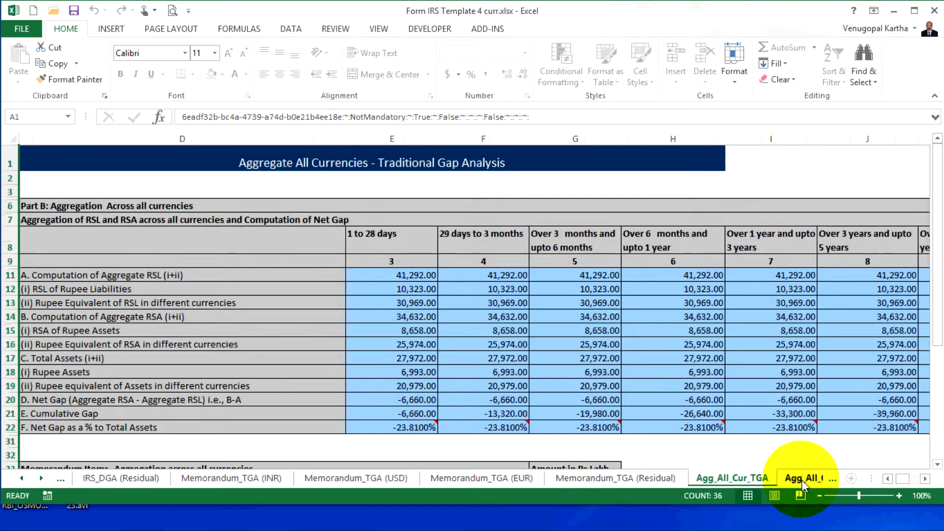
{"action": "left_click", "coordinate": [802, 484]}
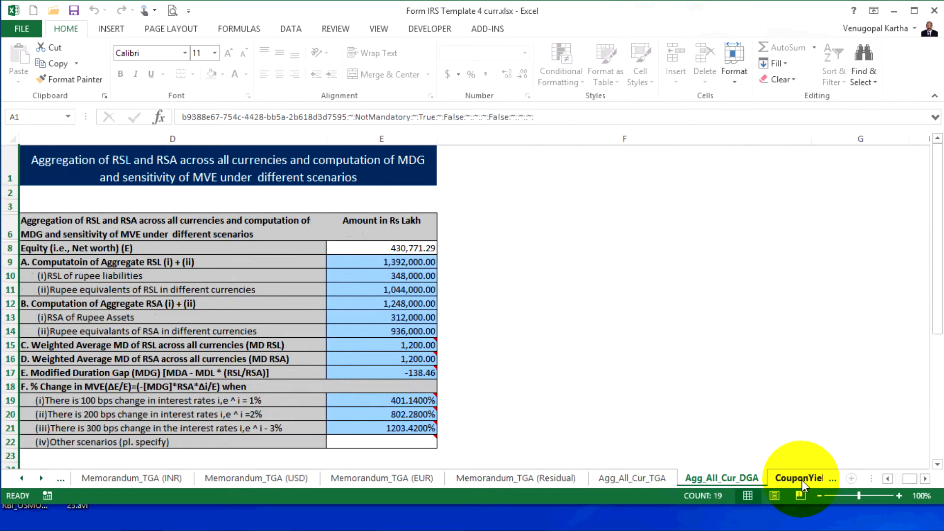
Examine the CouponYield_DGA sheets from INR through Residual and show the iFile add-in's commands
{"action": "left_click", "coordinate": [801, 480]}
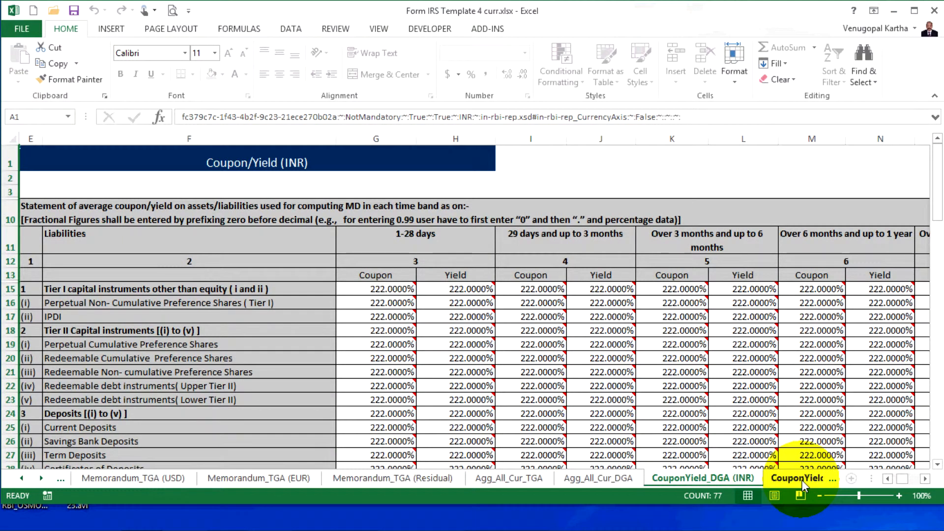
{"action": "left_click", "coordinate": [802, 480]}
{"action": "left_click", "coordinate": [801, 480]}
{"action": "left_click", "coordinate": [810, 480]}
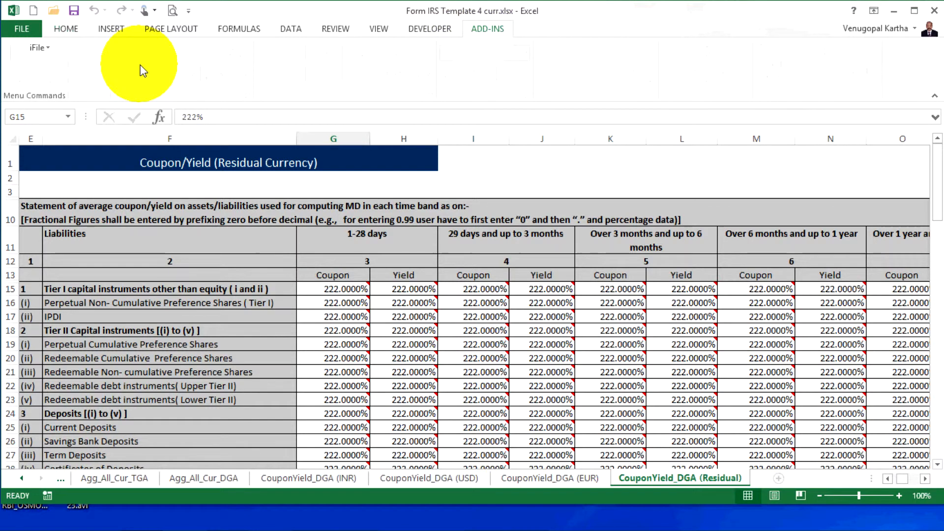
{"action": "left_click", "coordinate": [41, 47]}
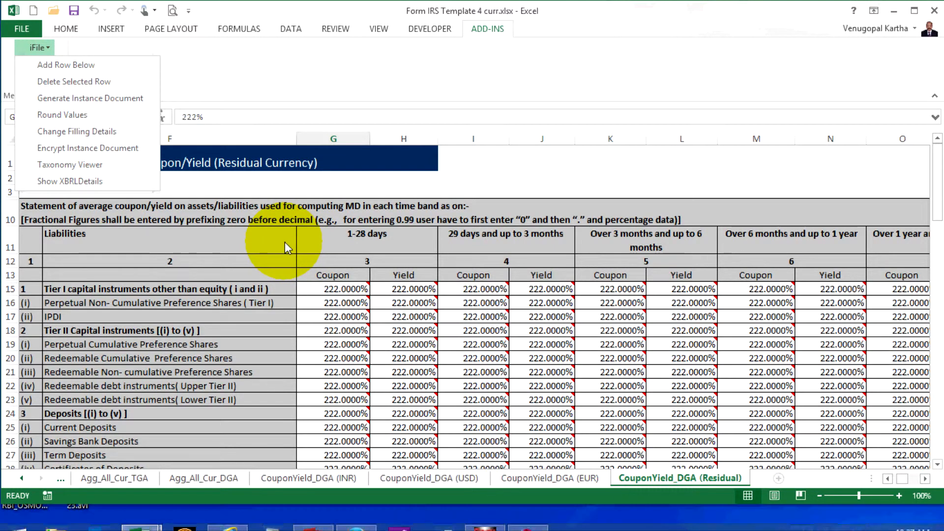
{"action": "mouse_move", "coordinate": [523, 357]}
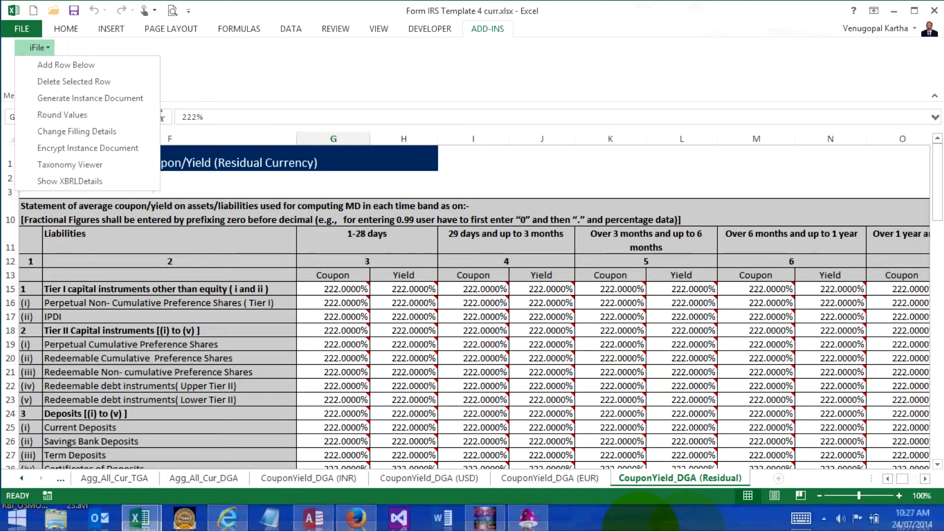
{"action": "left_click", "coordinate": [481, 520]}
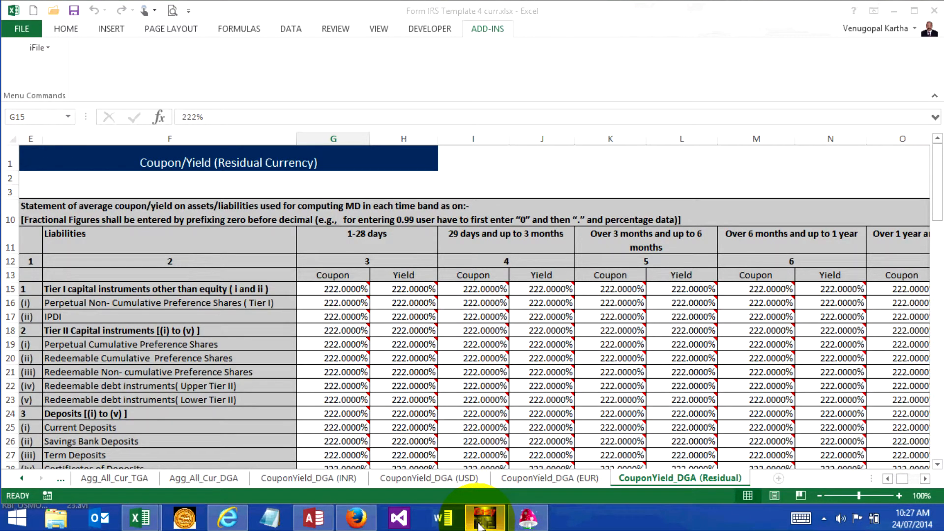
{"action": "left_click", "coordinate": [895, 12]}
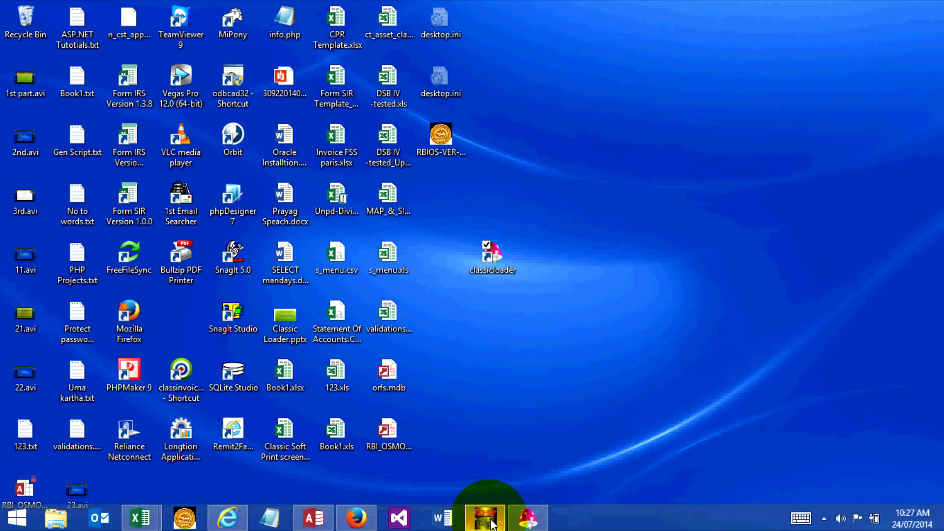
{"action": "right_click", "coordinate": [492, 524]}
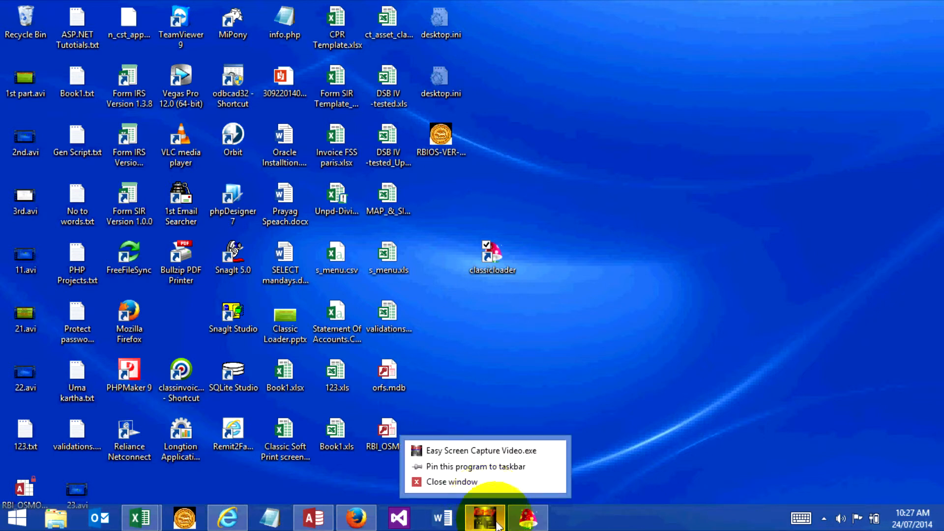
{"action": "left_click", "coordinate": [497, 525]}
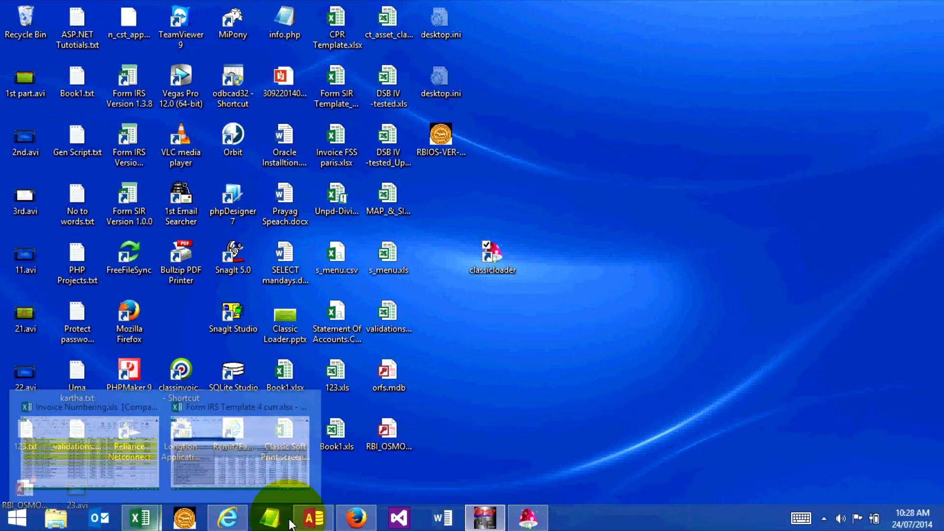
{"action": "mouse_move", "coordinate": [467, 522]}
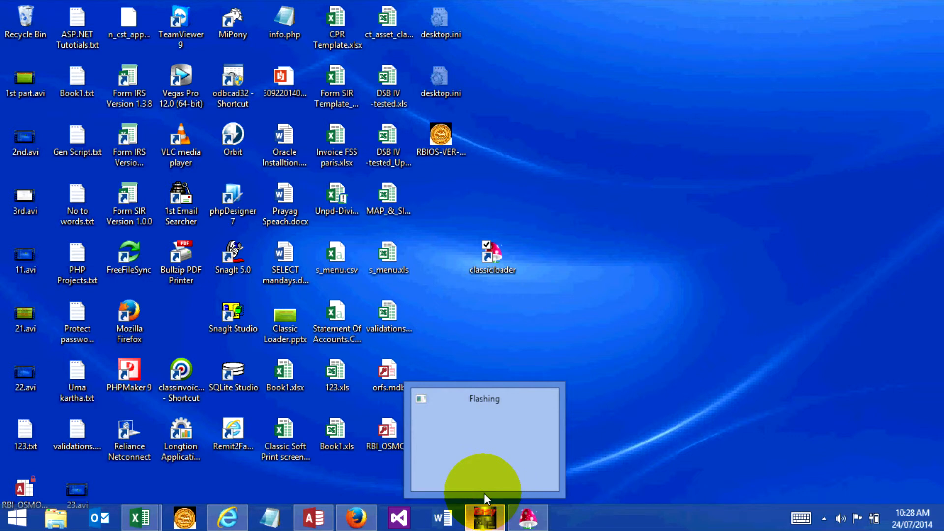
{"action": "mouse_move", "coordinate": [505, 392]}
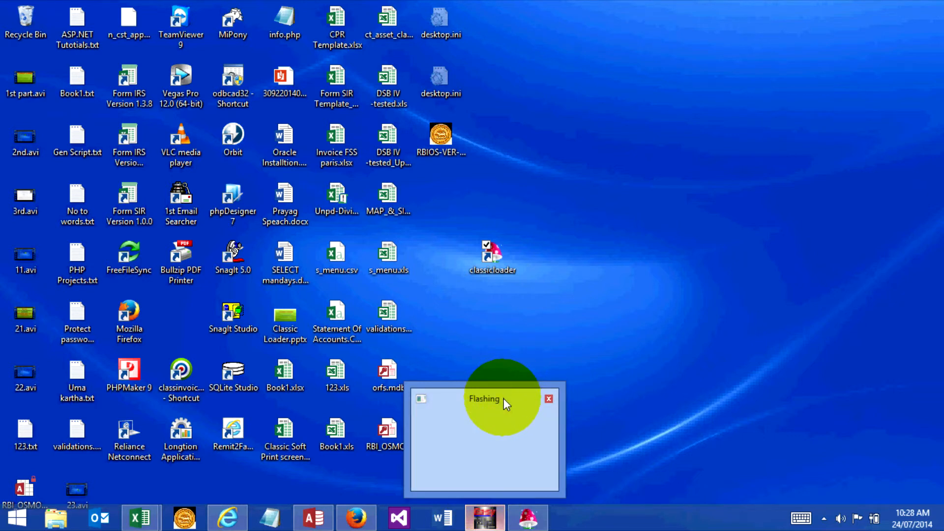
{"action": "left_click", "coordinate": [503, 398]}
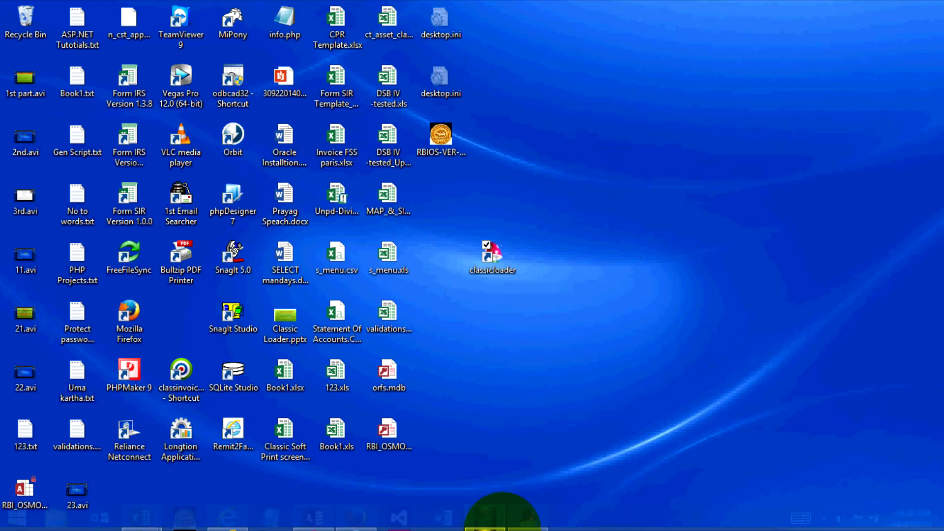
{"action": "right_click", "coordinate": [496, 524]}
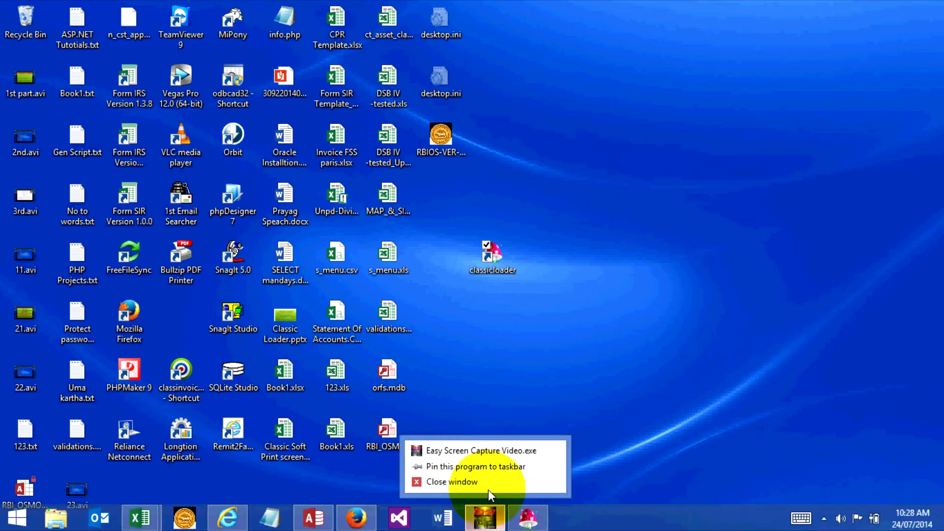
{"action": "left_click", "coordinate": [496, 522]}
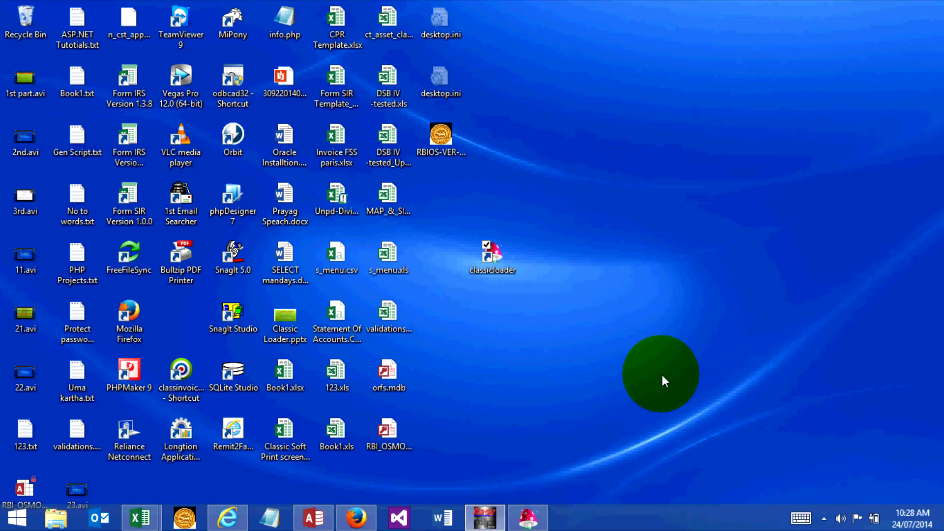
{"action": "right_click", "coordinate": [476, 517]}
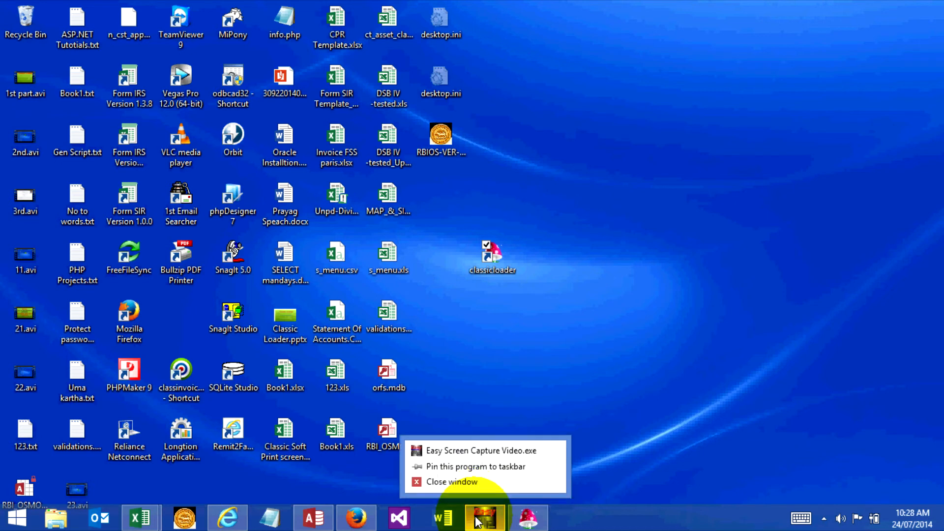
{"action": "left_click", "coordinate": [476, 522]}
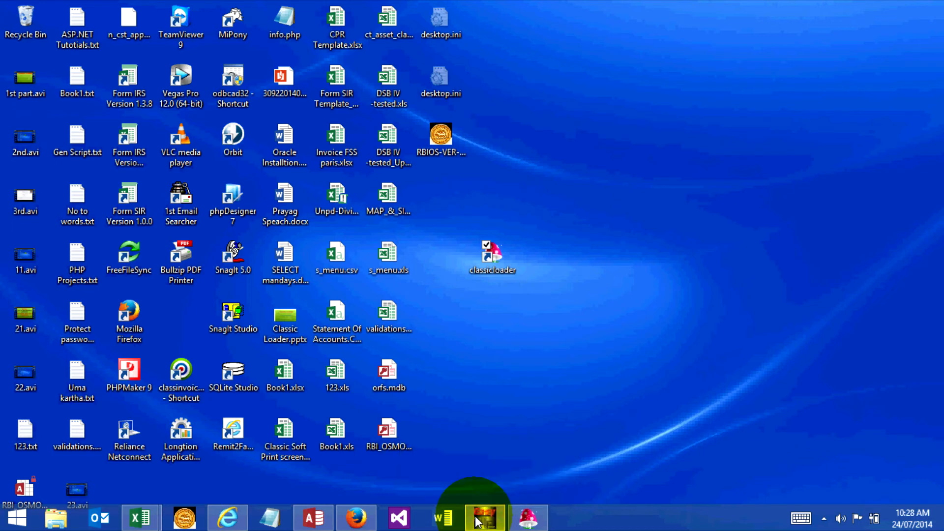
{"action": "mouse_move", "coordinate": [475, 516]}
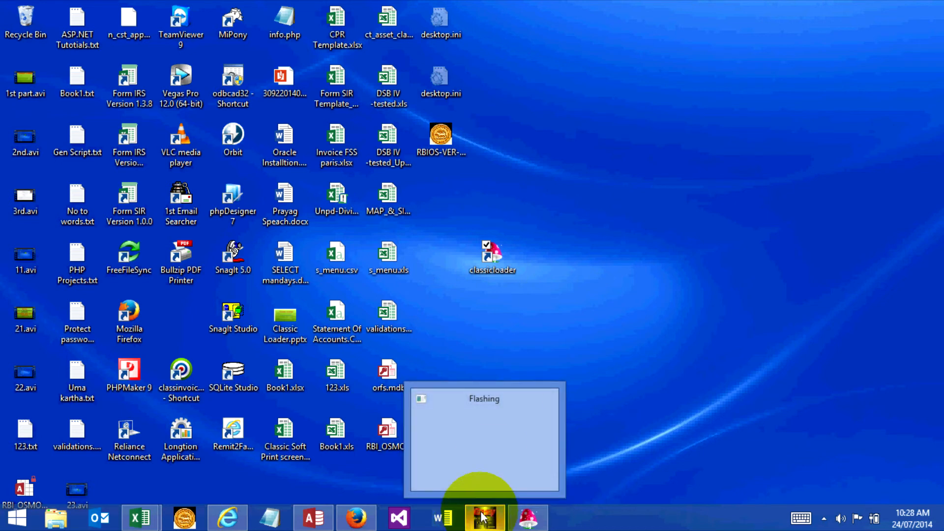